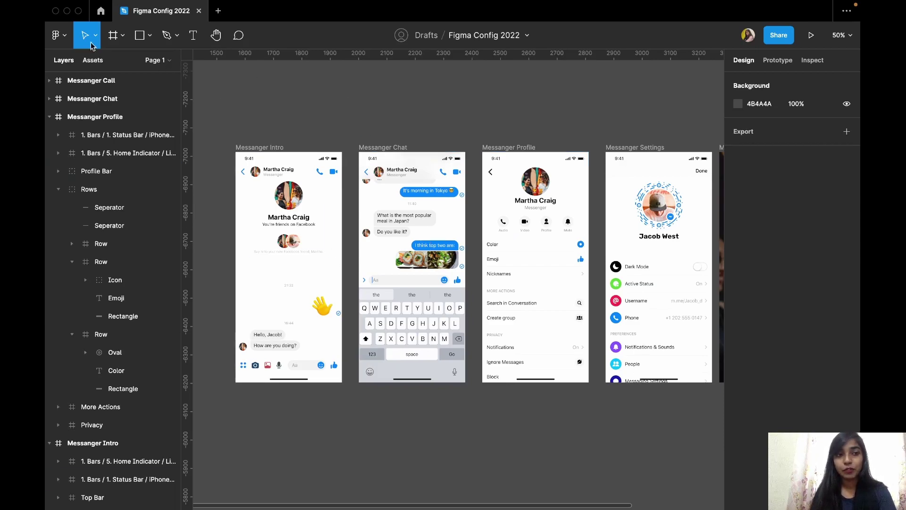
Show the available interface theme options in the preferences without changing the current theme.
click(65, 39)
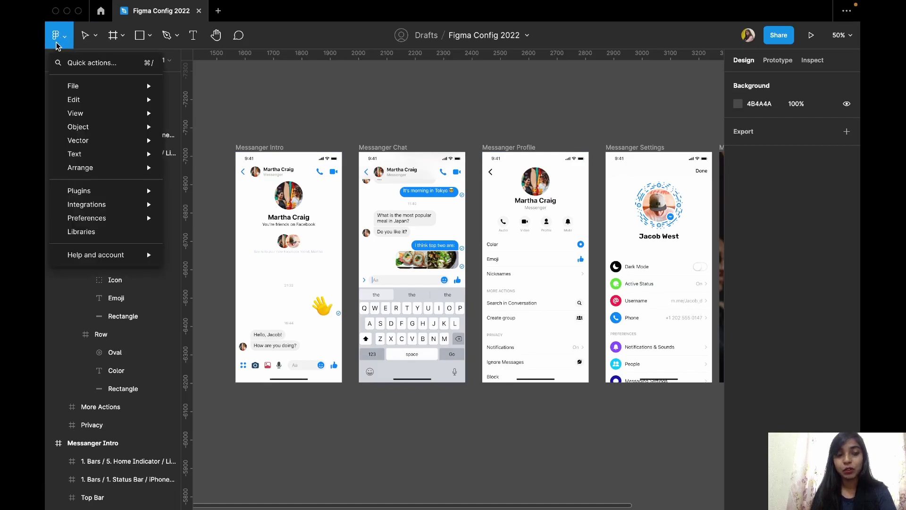
mouse_move(109, 217)
mouse_move(215, 430)
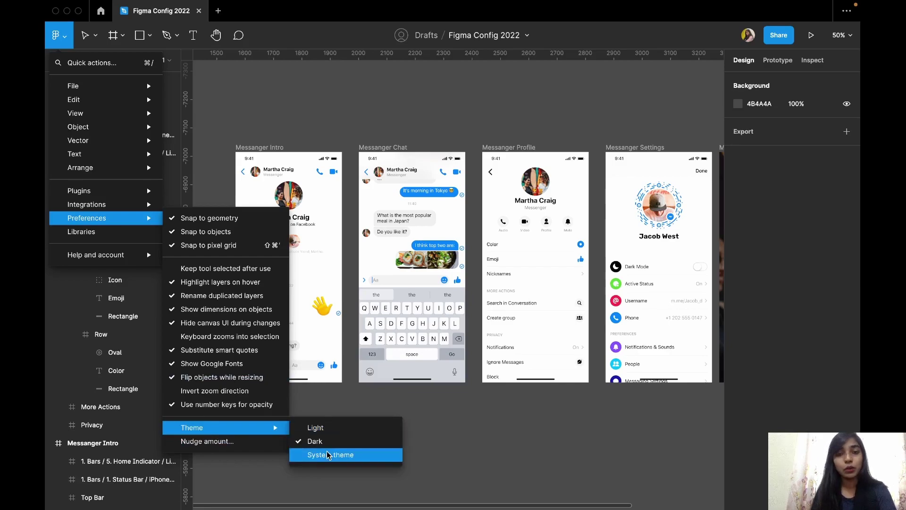
click(430, 437)
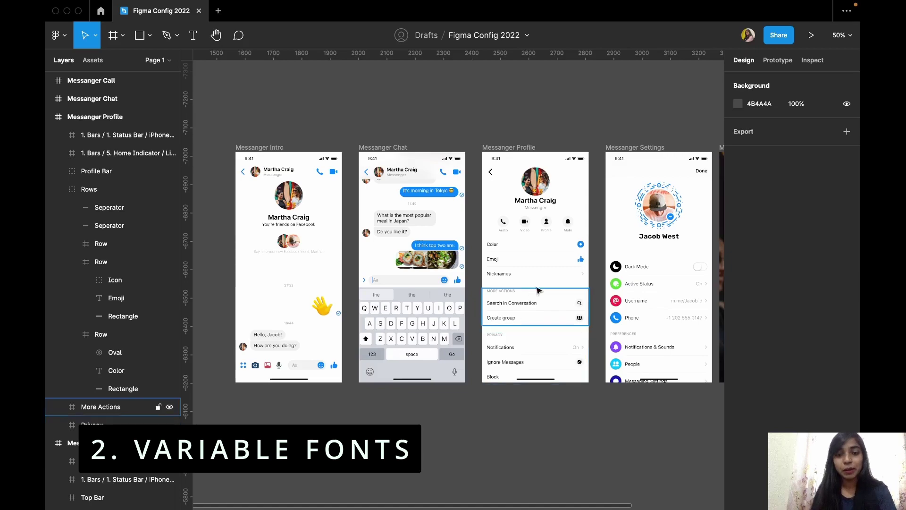
Set the variable font weight of the "Color" label in the Messanger Profile frame to 800.
scroll(495, 246, up, 10)
scroll(429, 200, up, 5)
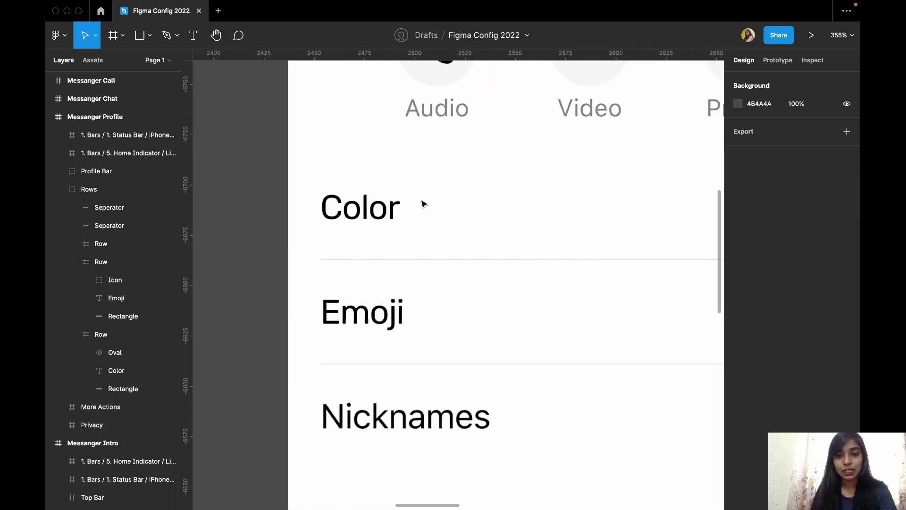
click(378, 214)
click(377, 214)
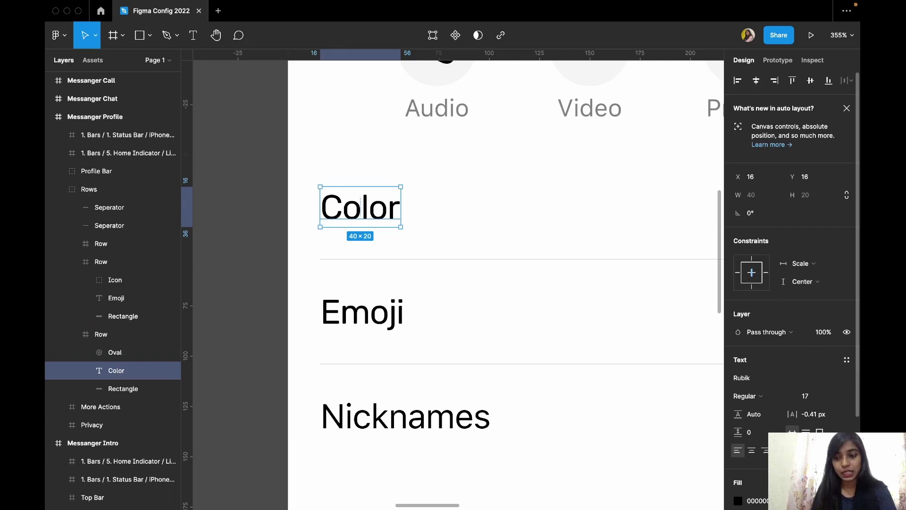
click(846, 359)
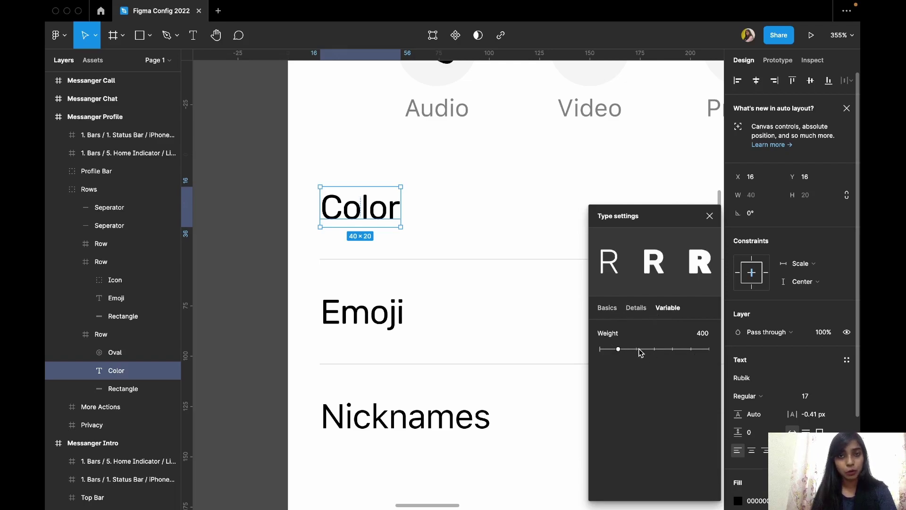
drag(619, 349, 690, 357)
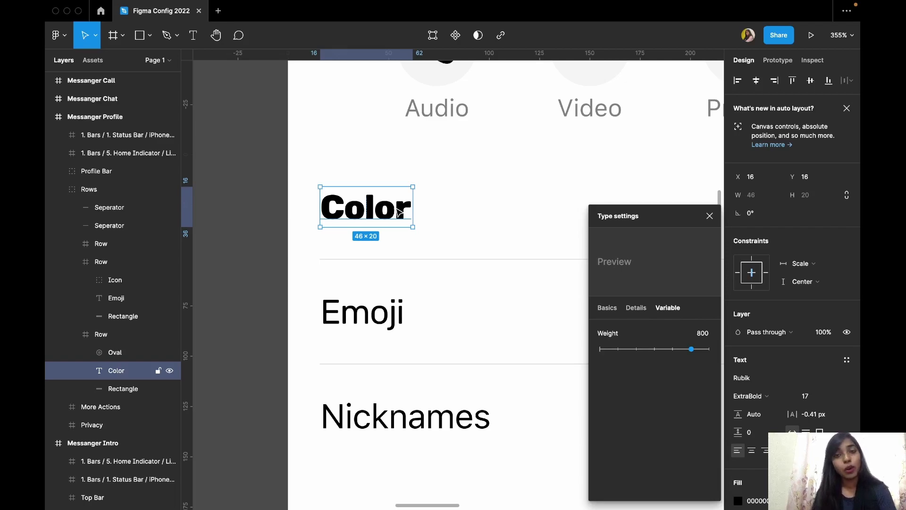
mouse_move(647, 348)
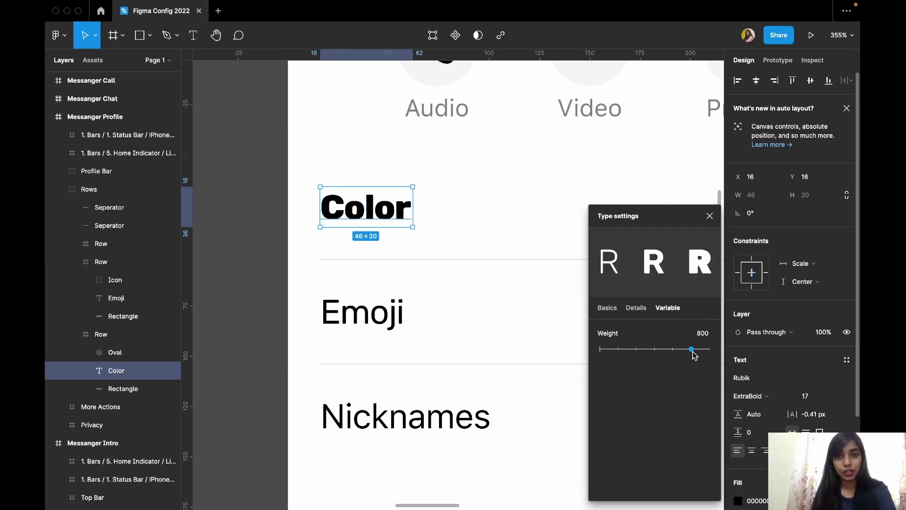
click(710, 215)
click(278, 252)
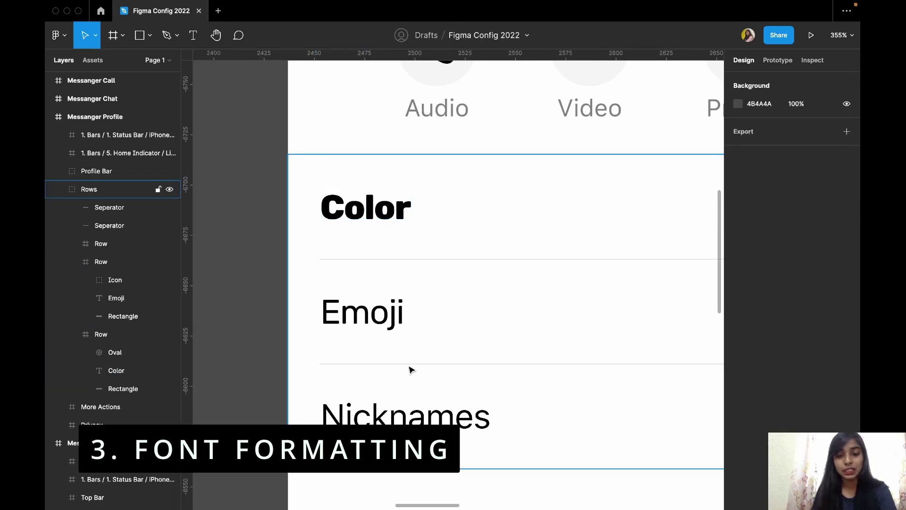
Narrow the "Search in Conversation" text box under More Actions to a width of 99.
scroll(411, 368, down, 8)
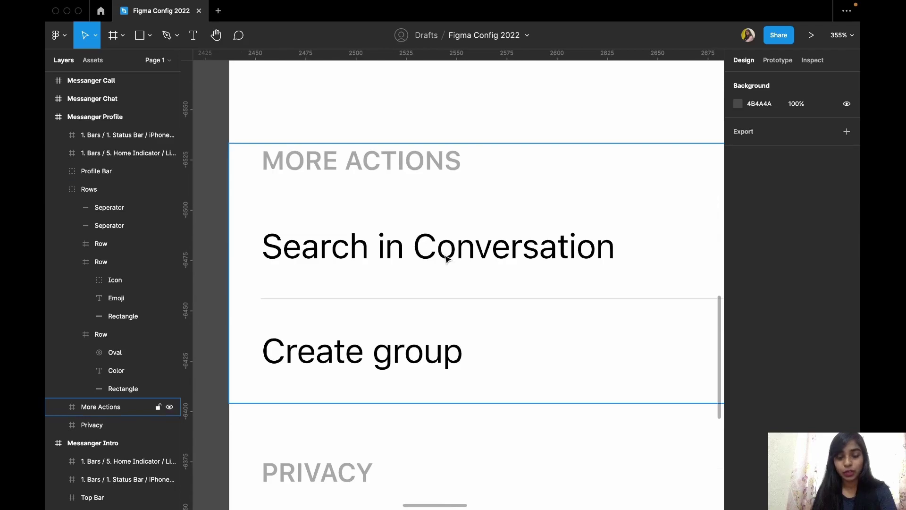
double_click(446, 255)
click(446, 255)
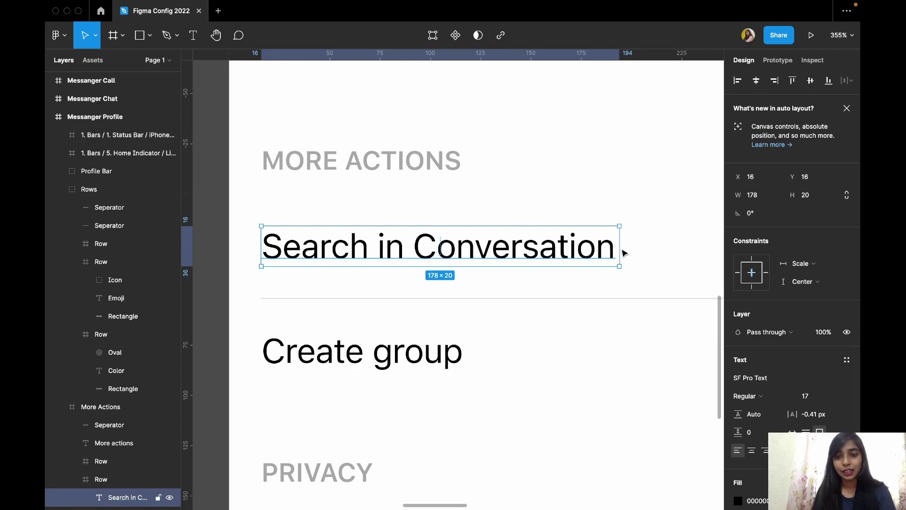
drag(620, 249, 461, 245)
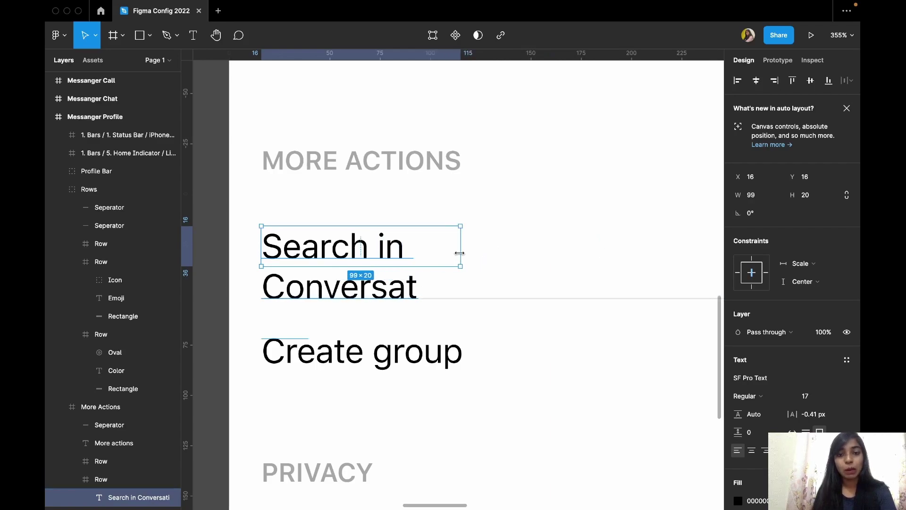
Set the resizing of the "Search in Conversation" text to truncate with an ellipsis.
double_click(409, 256)
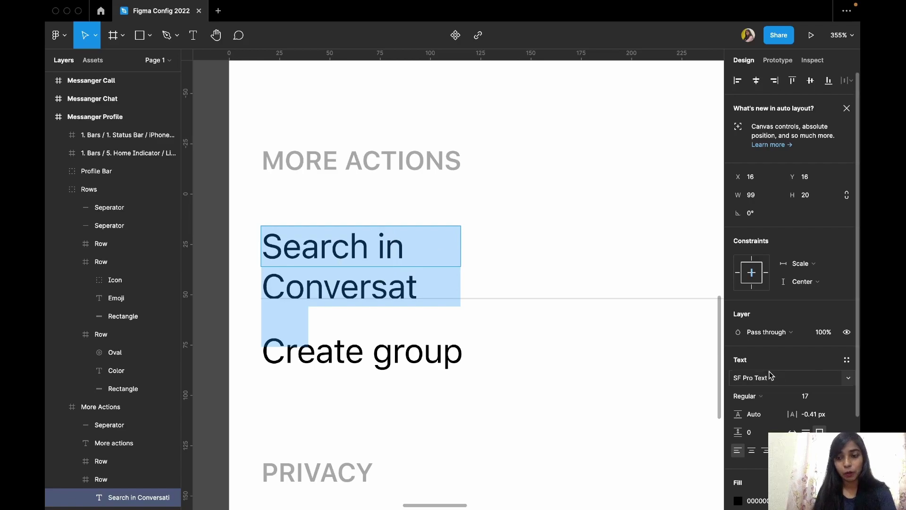
click(846, 360)
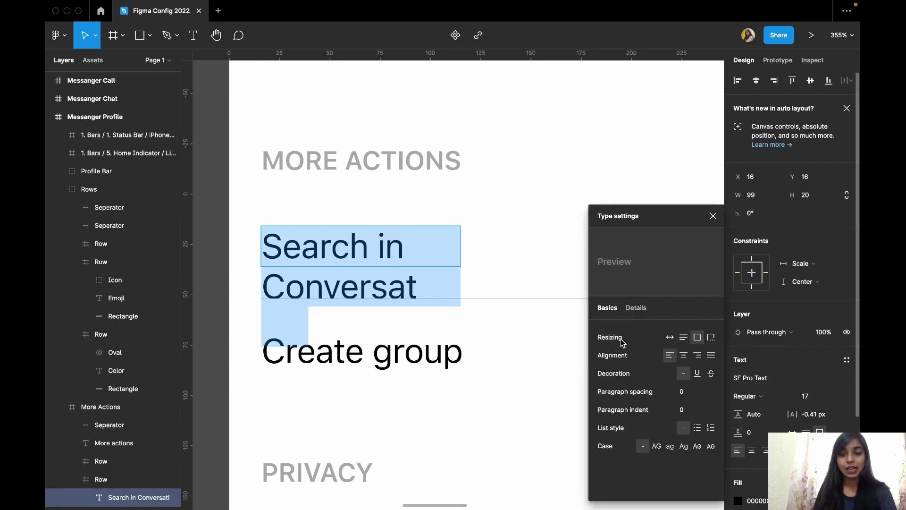
click(713, 343)
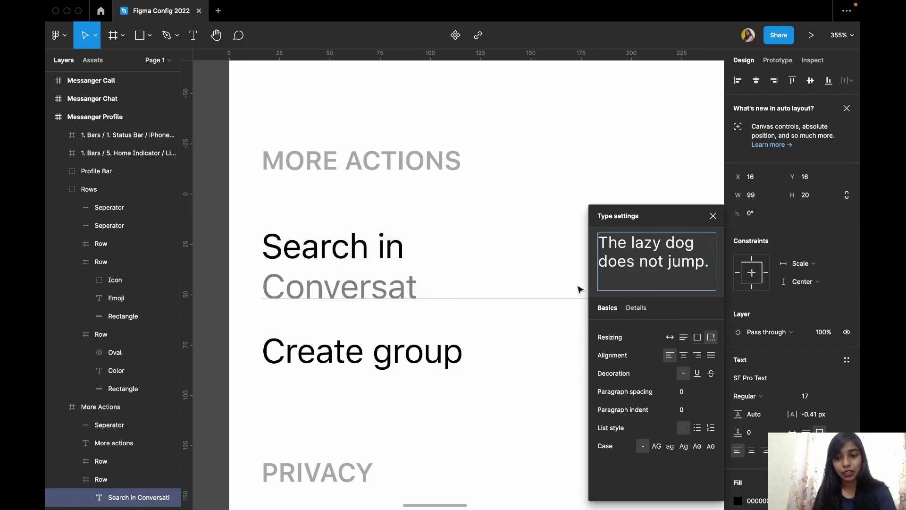
key(Return)
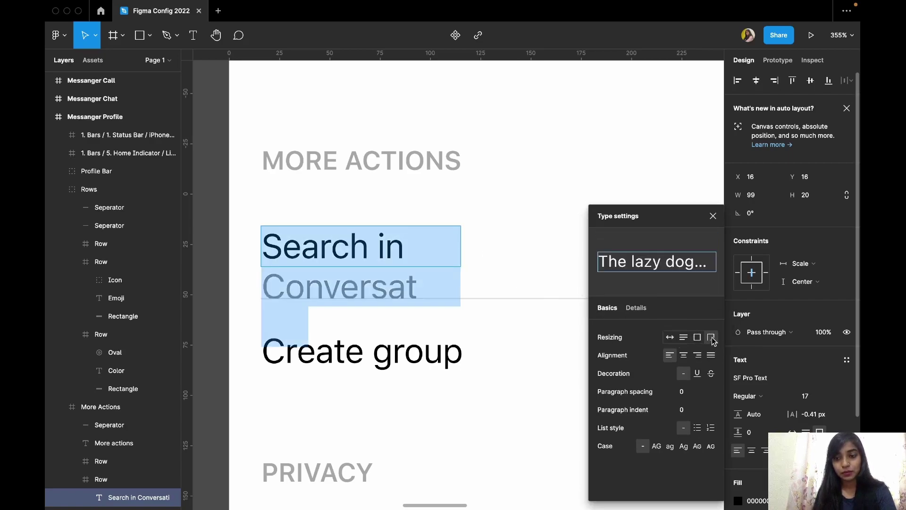
key(Escape)
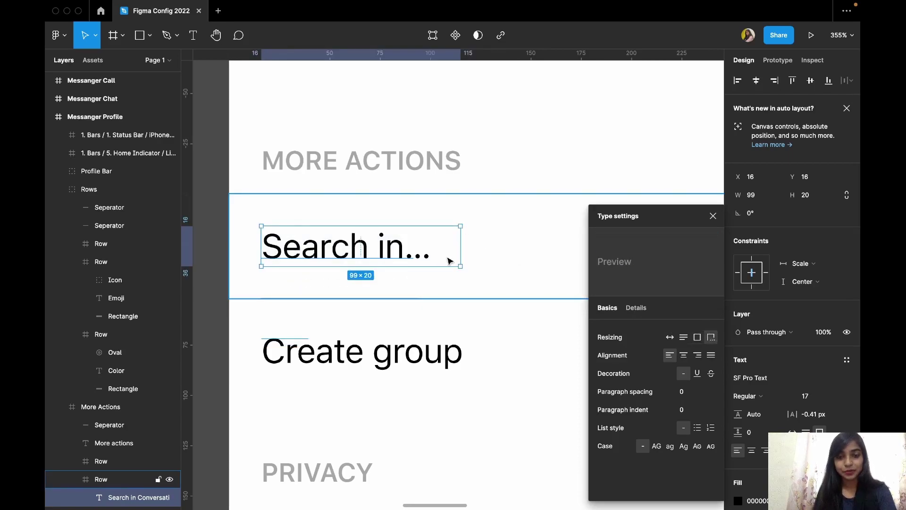
click(517, 171)
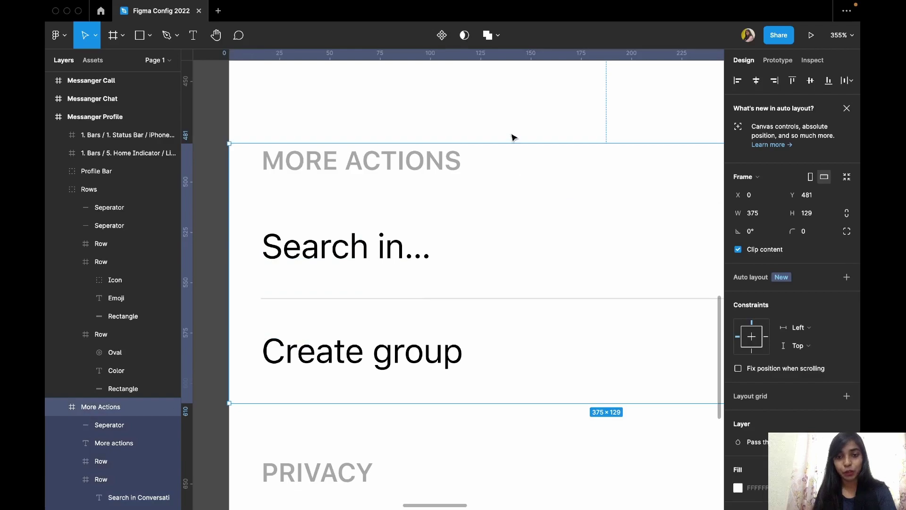
Widen the truncated "Search in" text box under More Actions to 162.
click(396, 251)
click(395, 252)
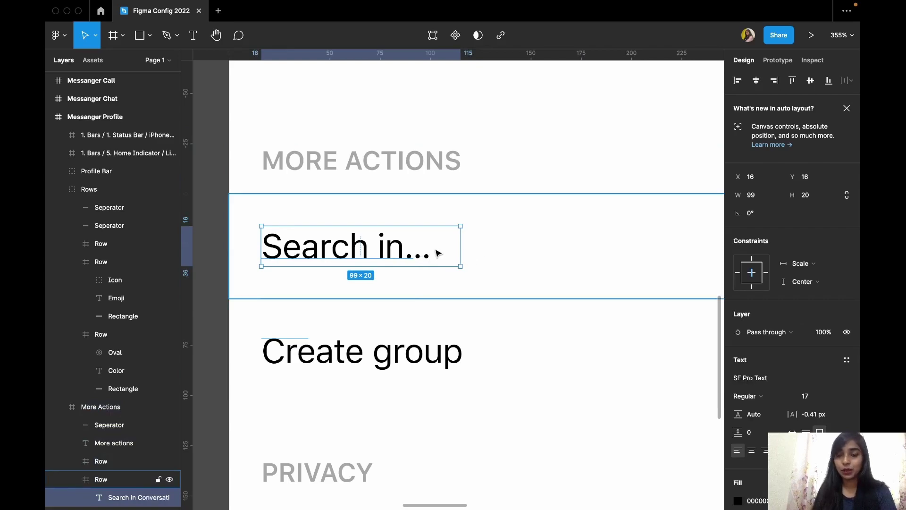
drag(461, 247, 587, 246)
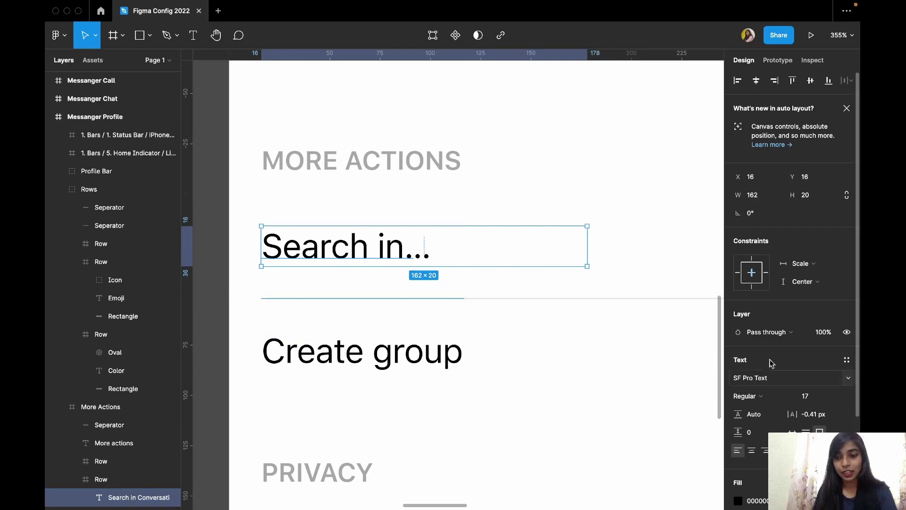
Switch the "Search in Conversation" text back to fixed-size resizing and widen its box to 181.
click(846, 359)
click(697, 337)
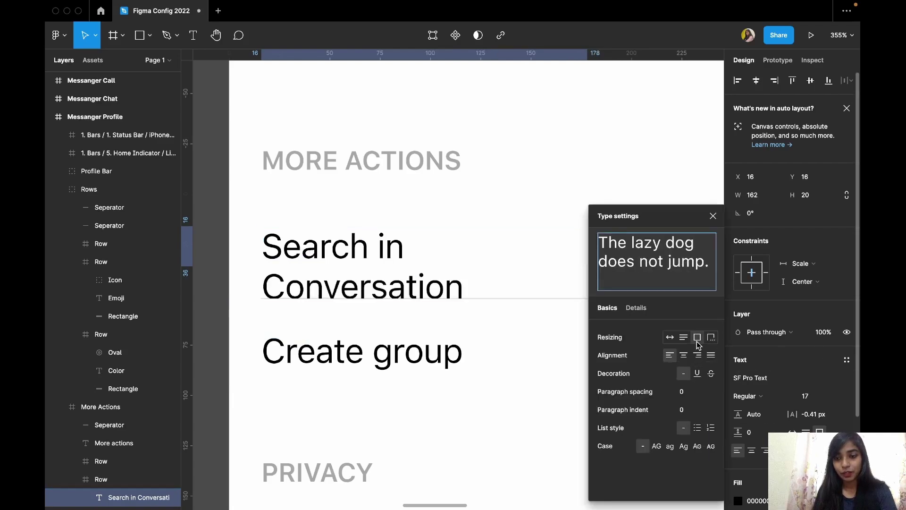
click(489, 273)
click(449, 282)
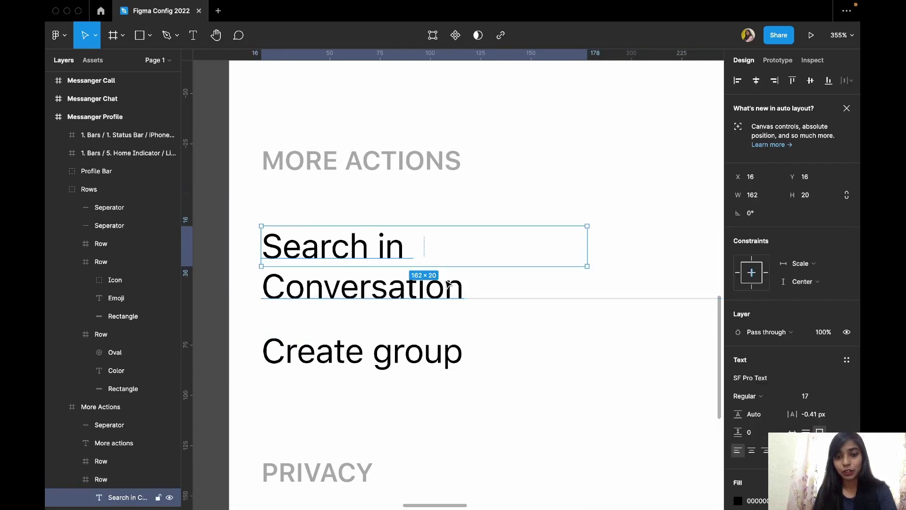
drag(584, 245, 625, 242)
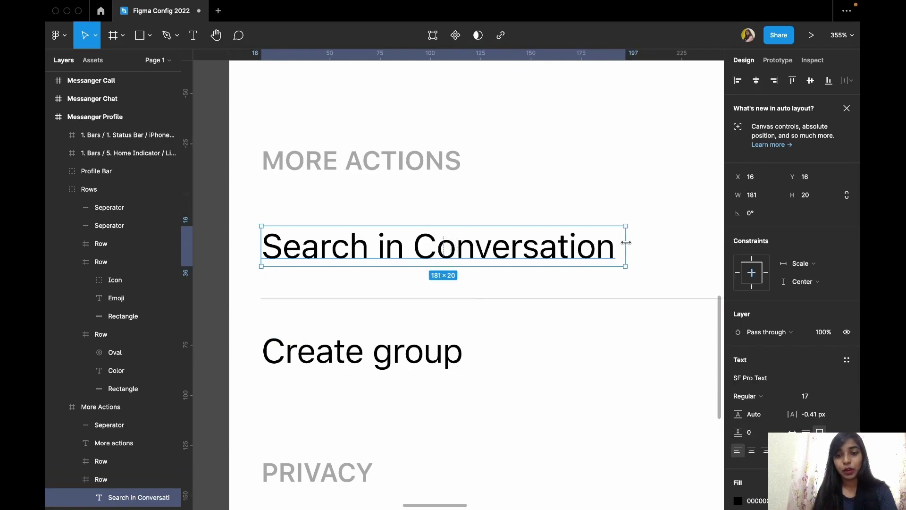
click(556, 202)
key(Escape)
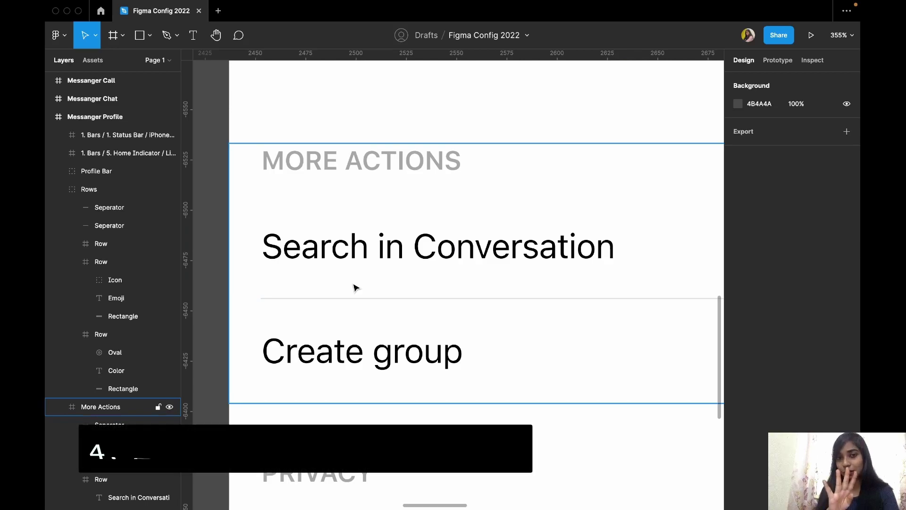
Wrap the Actions, Photo, Gallery and Audio icons of the Messanger Intro message bar in an auto layout frame.
scroll(355, 288, down, 5)
scroll(355, 288, down, 5)
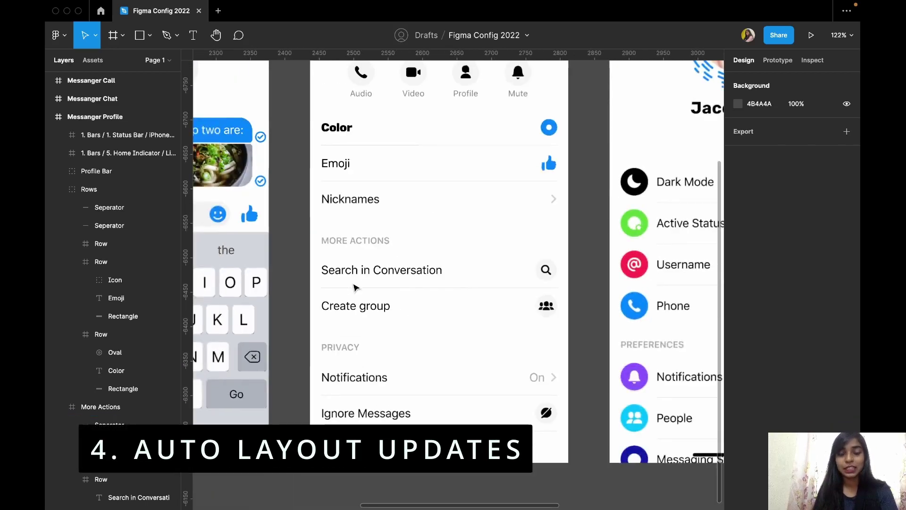
scroll(355, 287, up, 1)
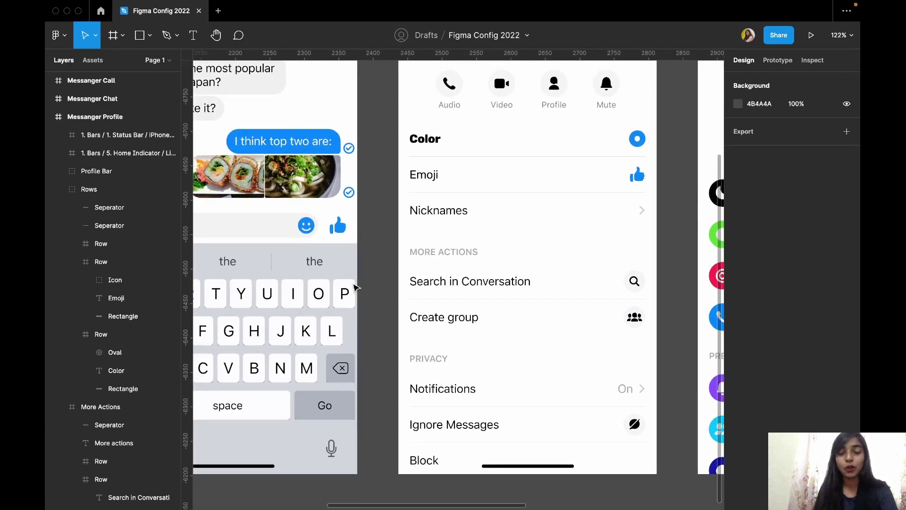
scroll(355, 288, left, 5)
scroll(356, 288, left, 15)
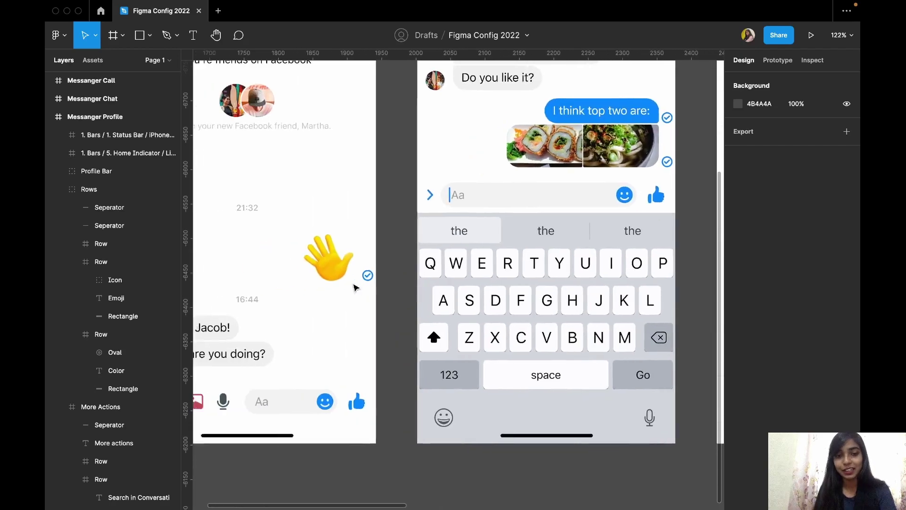
scroll(387, 419, up, 10)
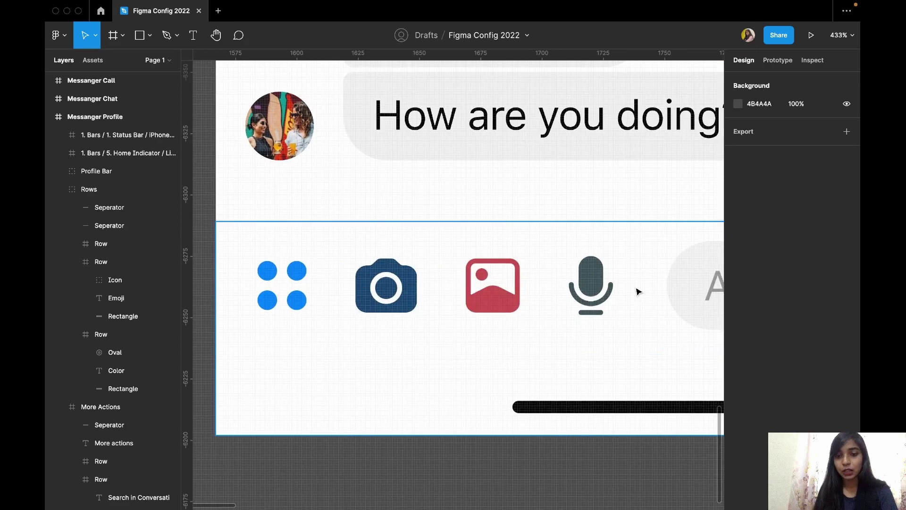
click(570, 296)
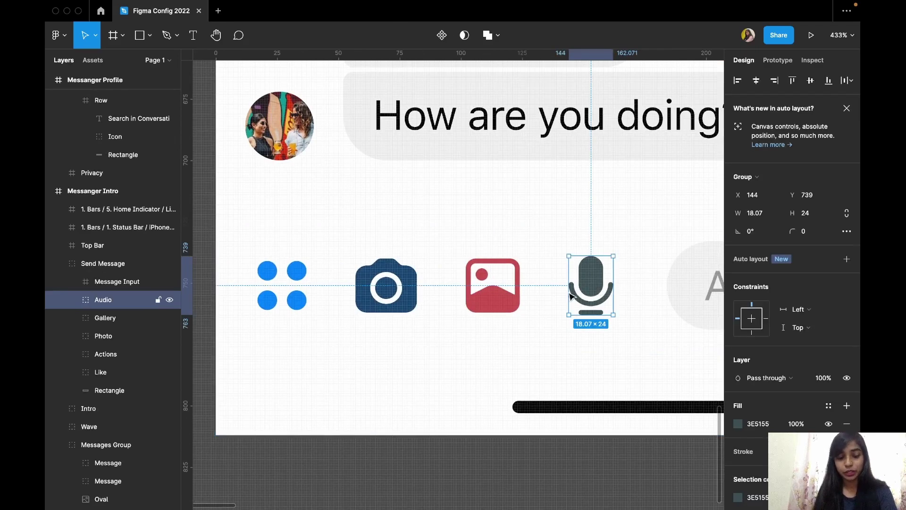
shift+click(536, 289)
shift+click(508, 301)
shift+click(508, 301)
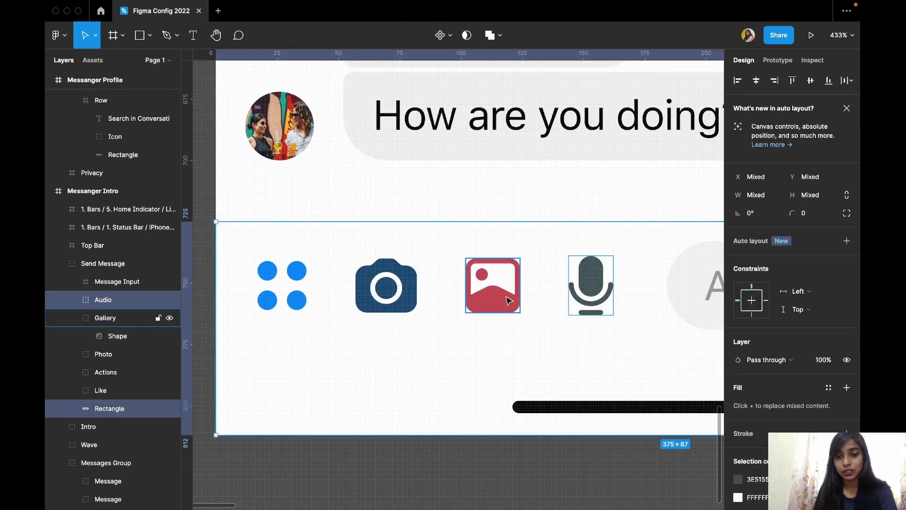
shift+click(389, 302)
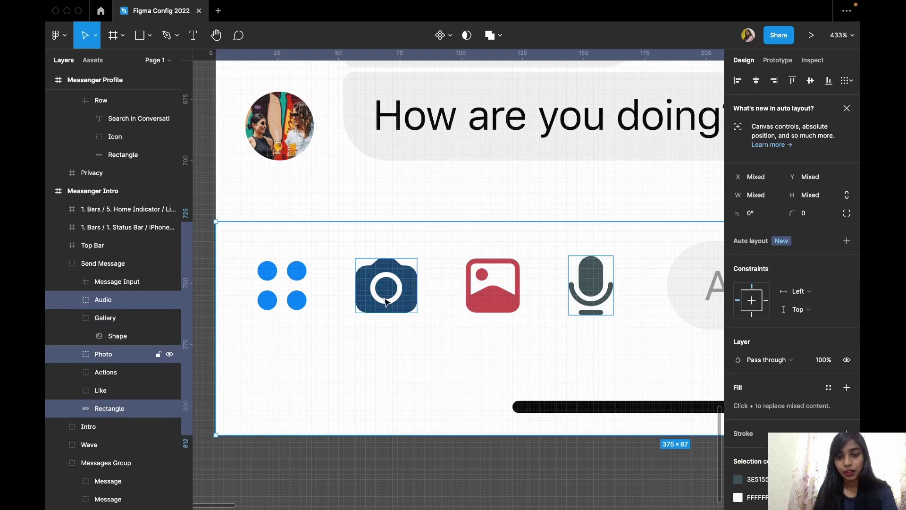
shift+click(493, 295)
shift+click(286, 291)
shift+click(295, 301)
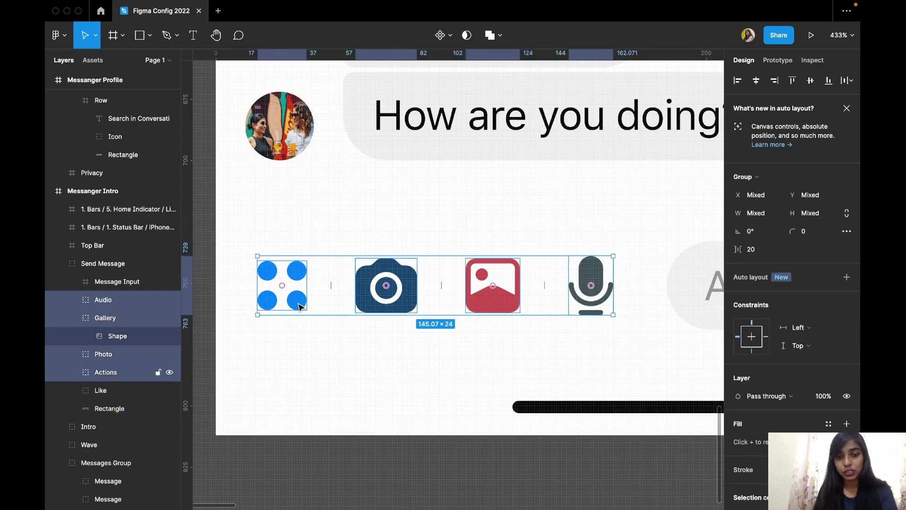
key(shift+a)
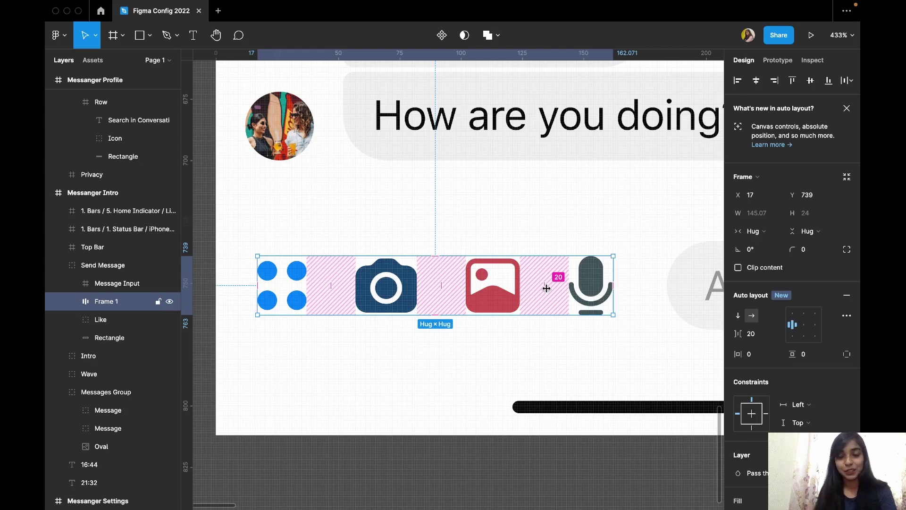
Adjust the spacing between the icons in the auto layout frame on the canvas, first to 62 and finally to 17.
drag(332, 284, 385, 289)
scroll(384, 289, down, 5)
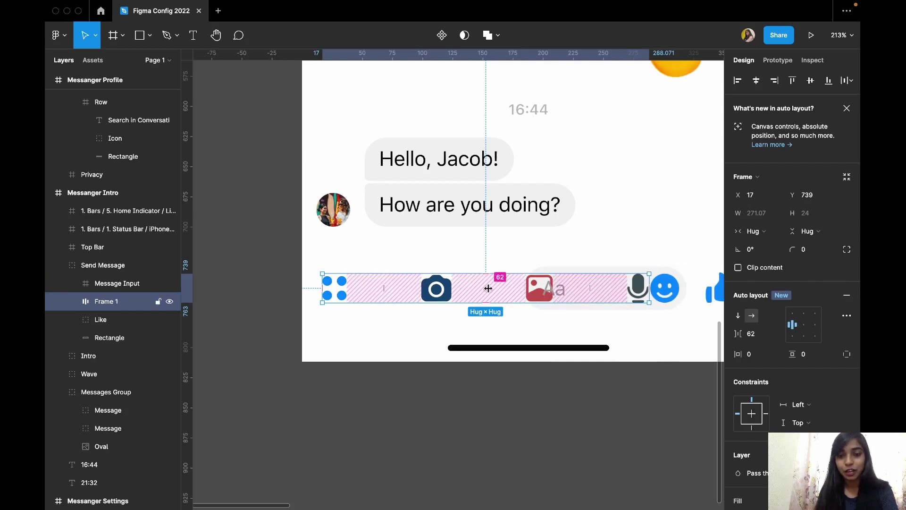
drag(488, 288, 408, 288)
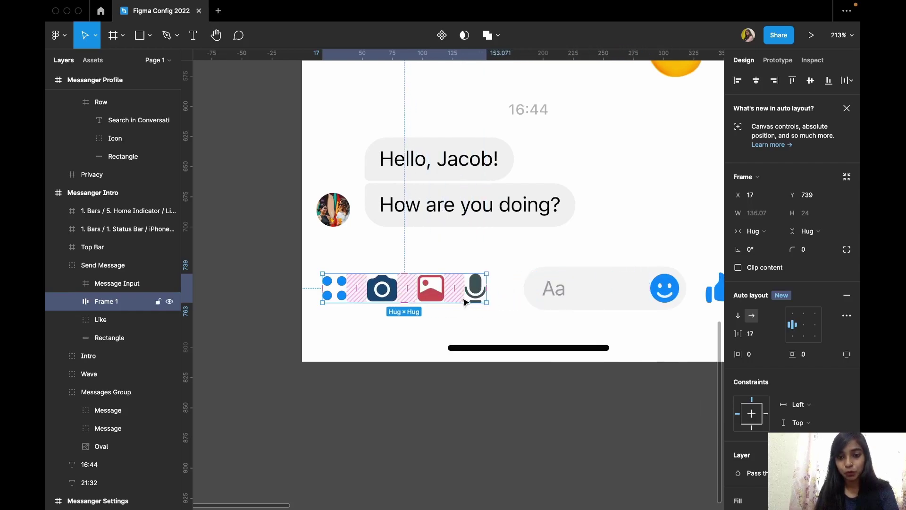
Tighten the spacing between the message bar icons in the auto layout frame to -8 so they overlap.
scroll(463, 297, up, 5)
mouse_move(525, 275)
mouse_down()
mouse_move(621, 276)
mouse_move(522, 283)
mouse_up()
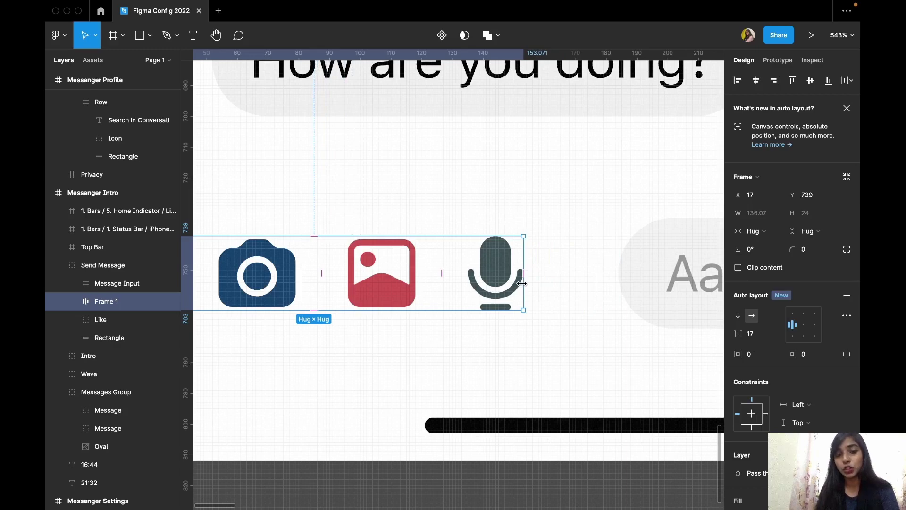
scroll(385, 279, left, 5)
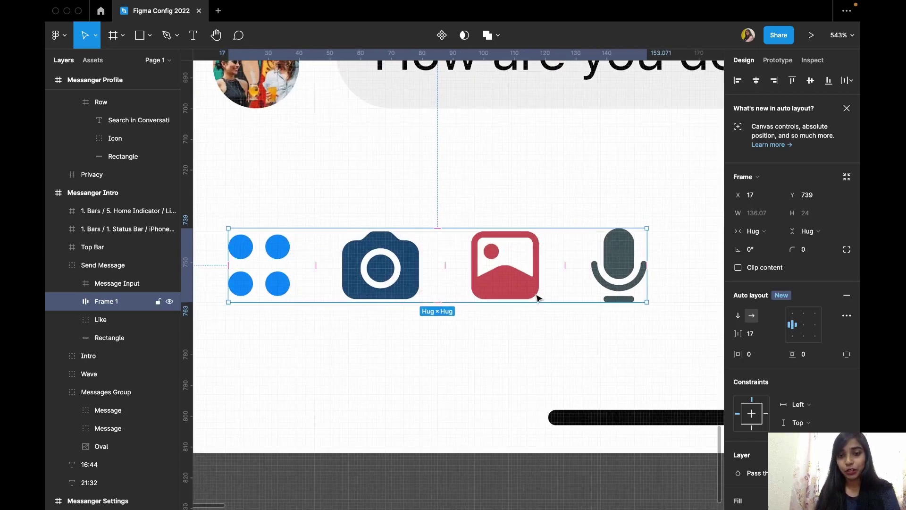
drag(563, 267, 369, 282)
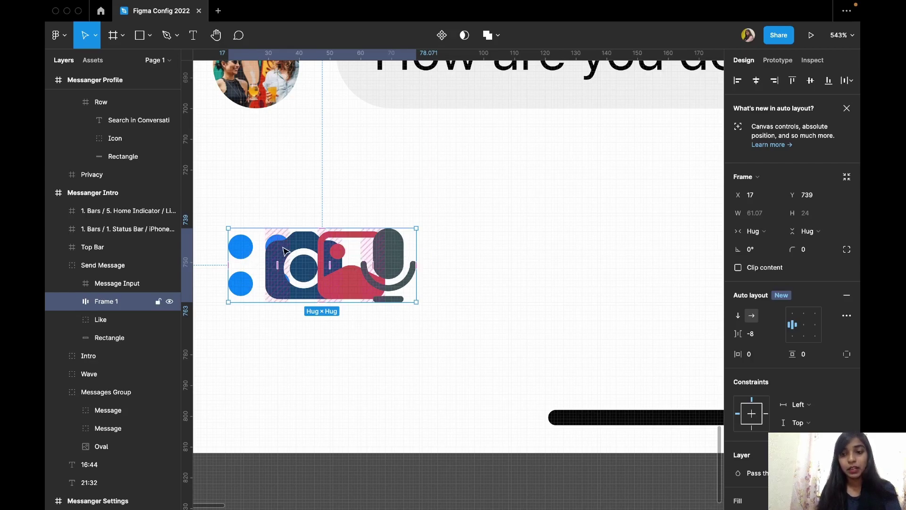
Set the canvas stacking of the icons' auto layout frame to First on top.
click(847, 315)
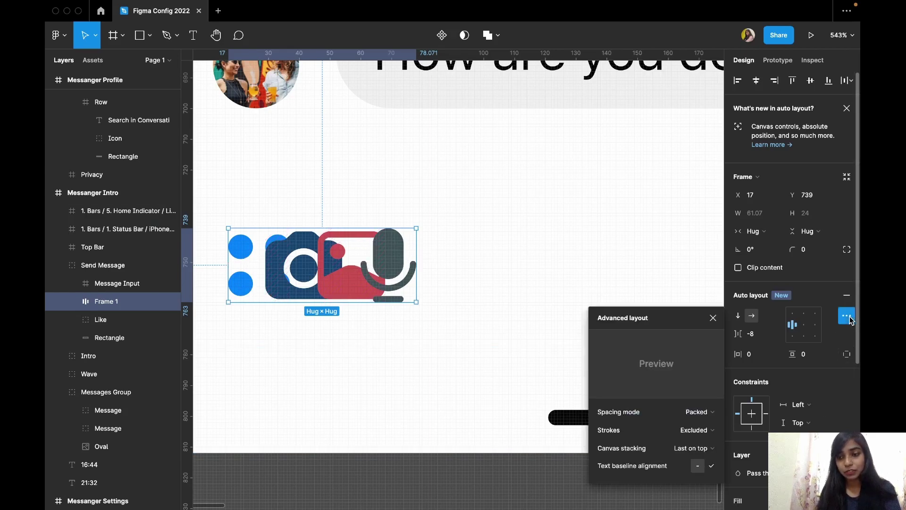
click(693, 449)
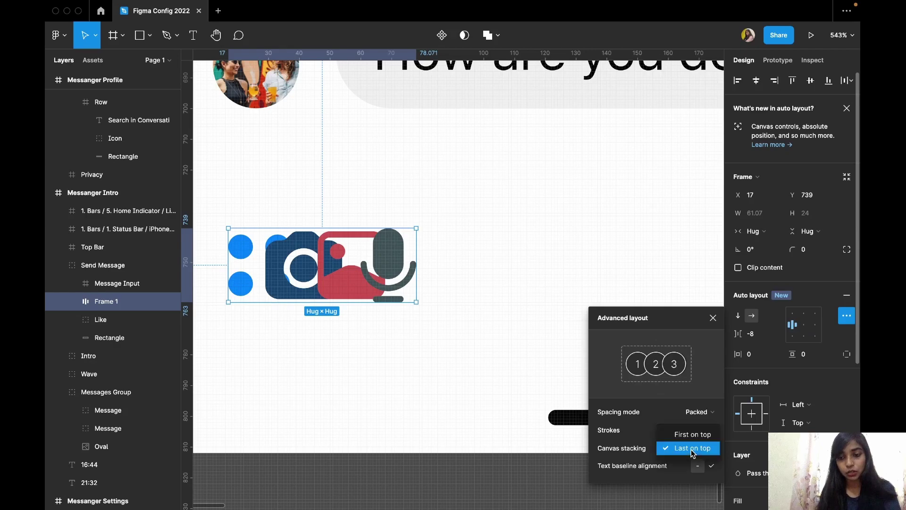
click(687, 437)
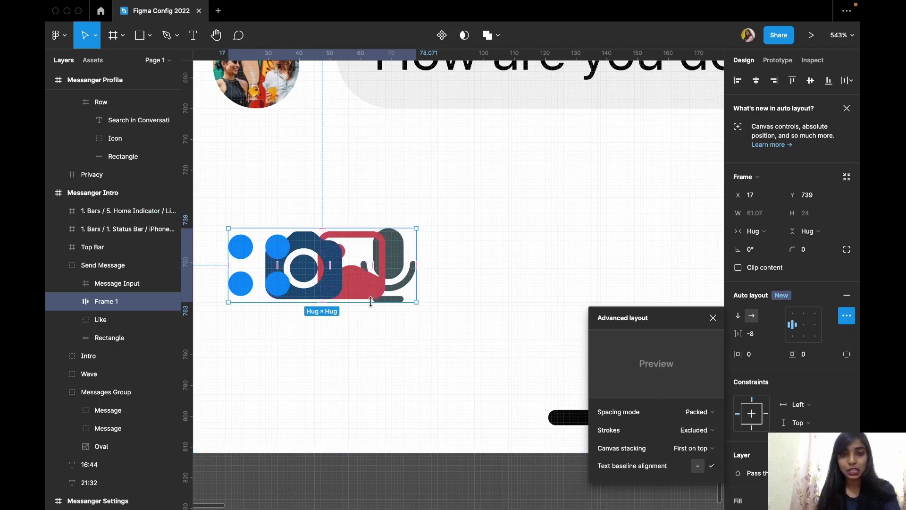
scroll(370, 302, down, 5)
click(252, 308)
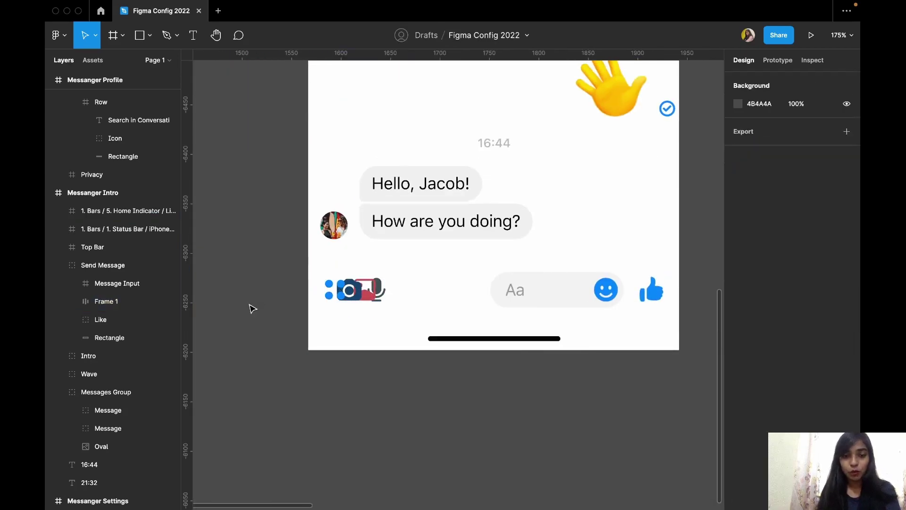
double_click(351, 289)
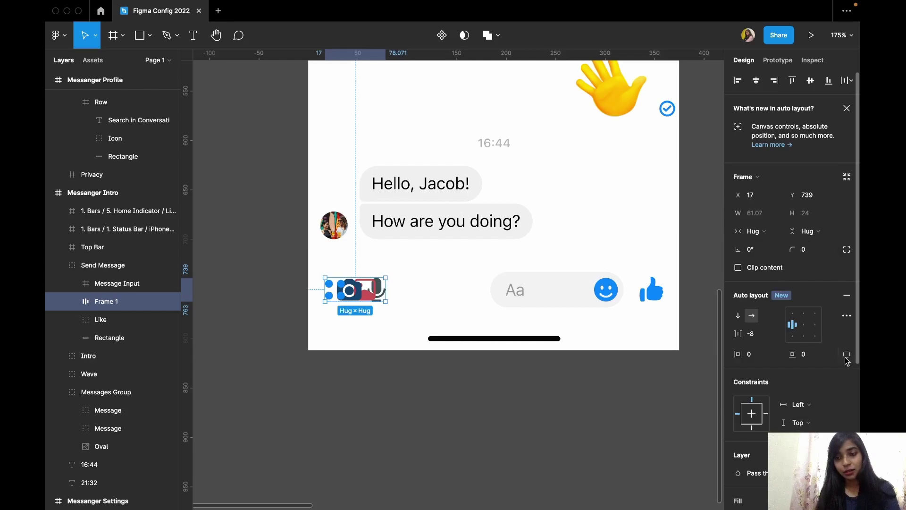
click(622, 374)
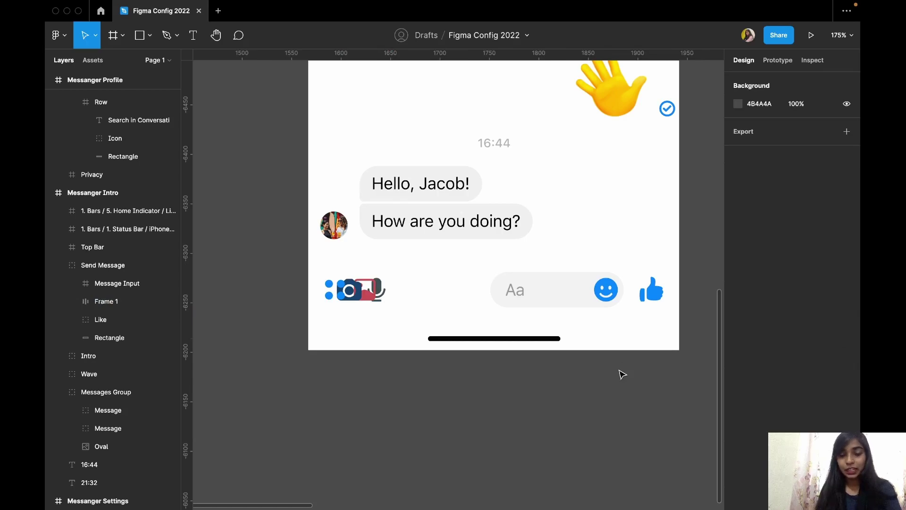
Look through the Messanger Chat, Profile, Settings and Call screens for an element to use in an animation demo.
scroll(622, 374, down, 5)
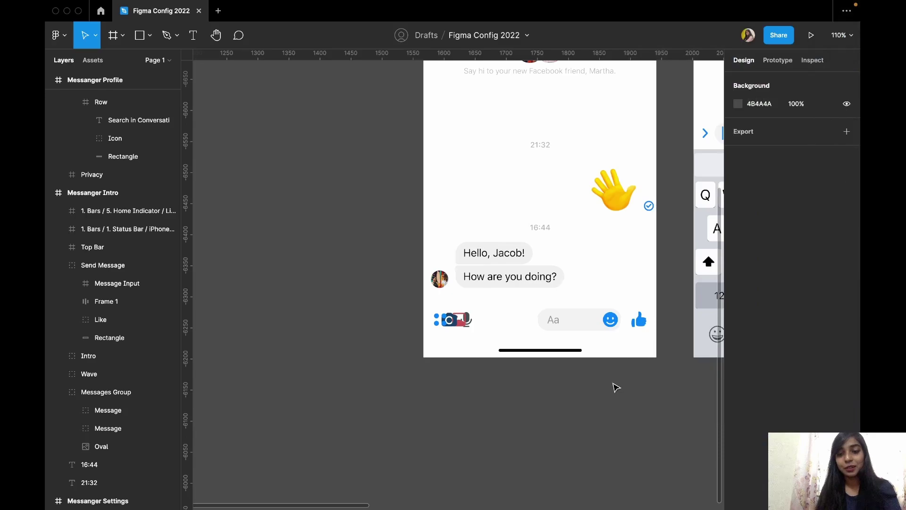
scroll(616, 387, right, 10)
scroll(616, 387, up, 2)
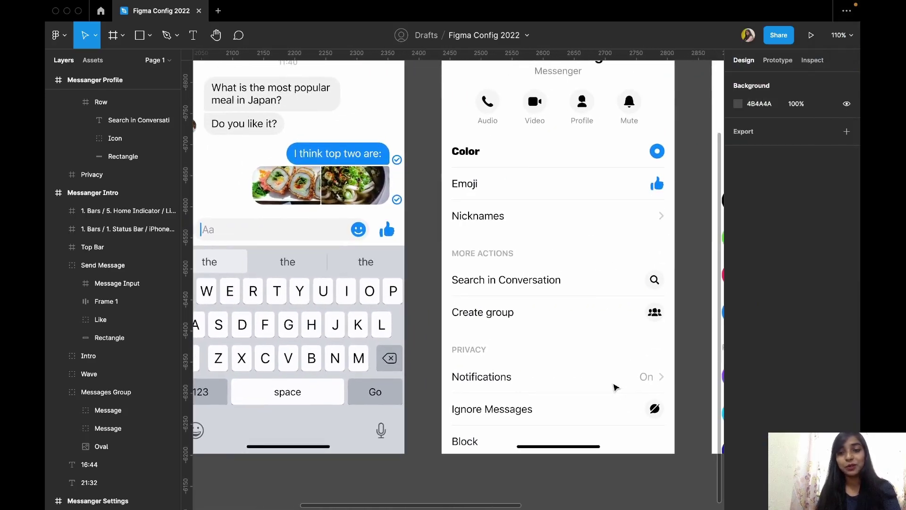
scroll(616, 387, down, 5)
scroll(401, 347, up, 6)
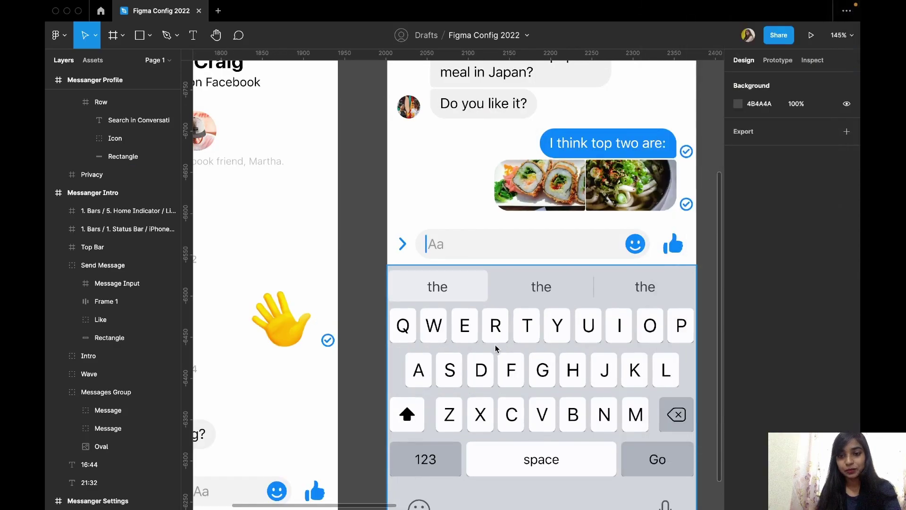
scroll(496, 348, down, 5)
scroll(509, 71, right, 8)
scroll(508, 71, down, 1)
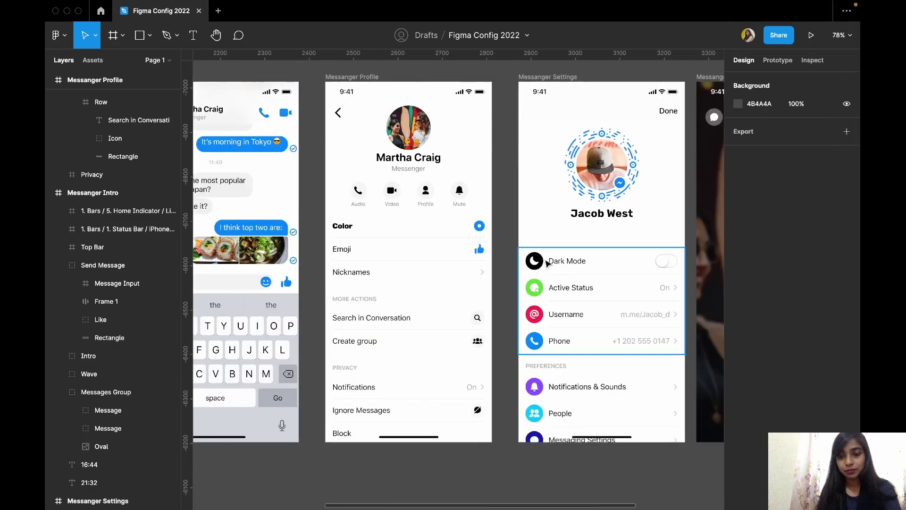
scroll(548, 263, right, 10)
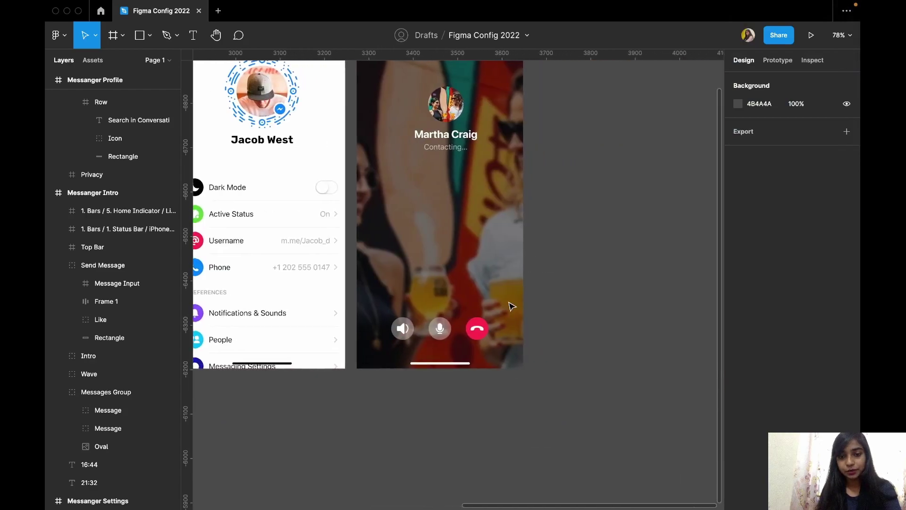
scroll(507, 304, up, 2)
scroll(501, 326, left, 12)
scroll(501, 325, down, 2)
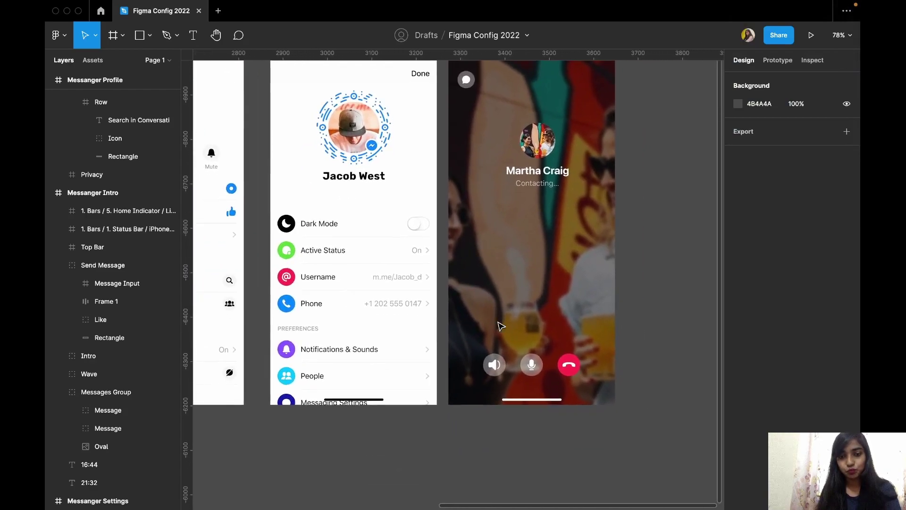
scroll(501, 326, left, 9)
scroll(502, 325, down, 1)
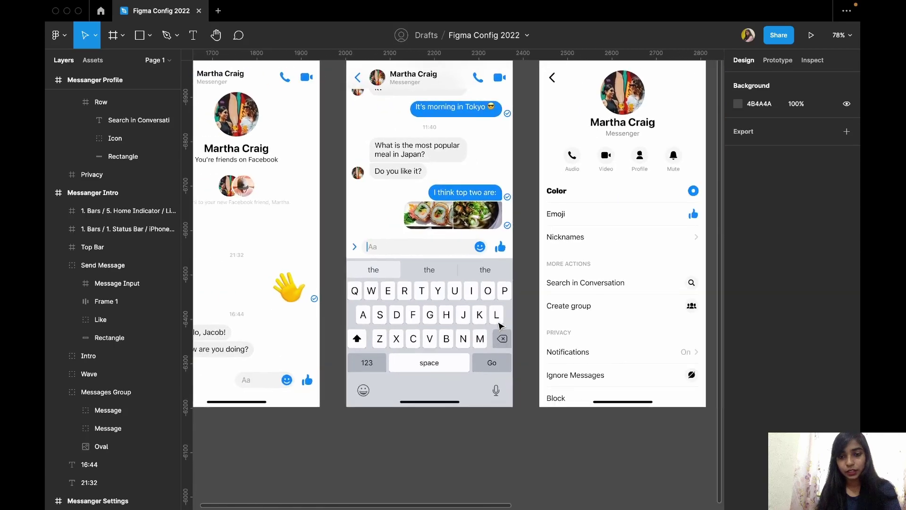
Place a copy of the Emoji icon from the Messanger Chat message input on the empty canvas below the screen.
click(483, 252)
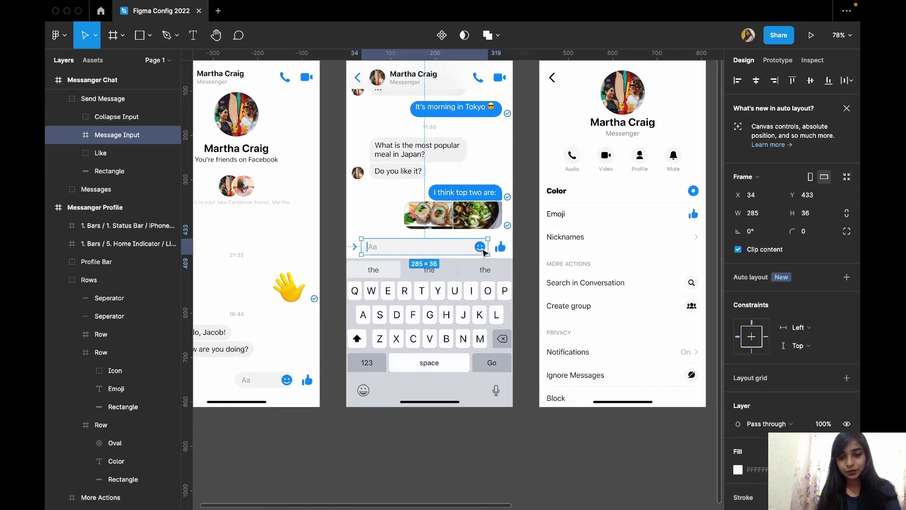
double_click(483, 252)
drag(482, 250, 479, 477)
scroll(481, 467, down, 5)
click(520, 413)
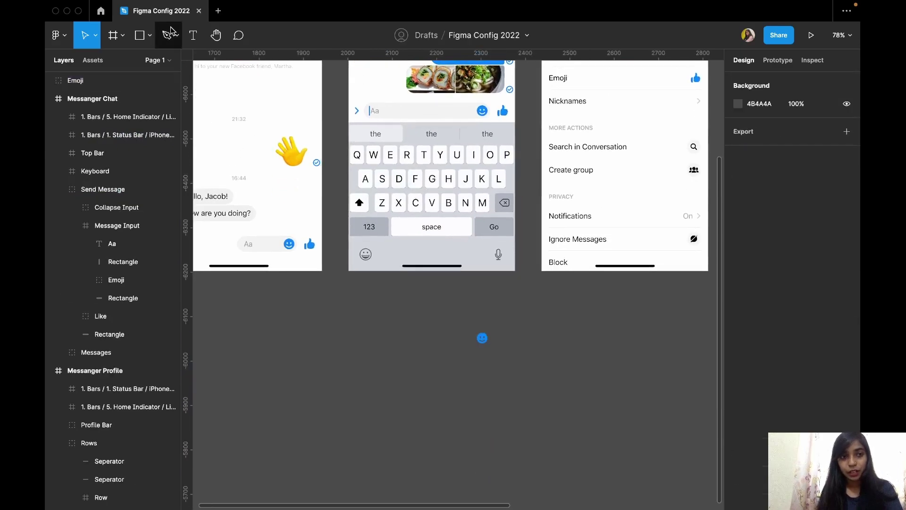
Draw a frame about 143 × 126 on the empty canvas beside the copied emoji.
click(122, 36)
click(147, 66)
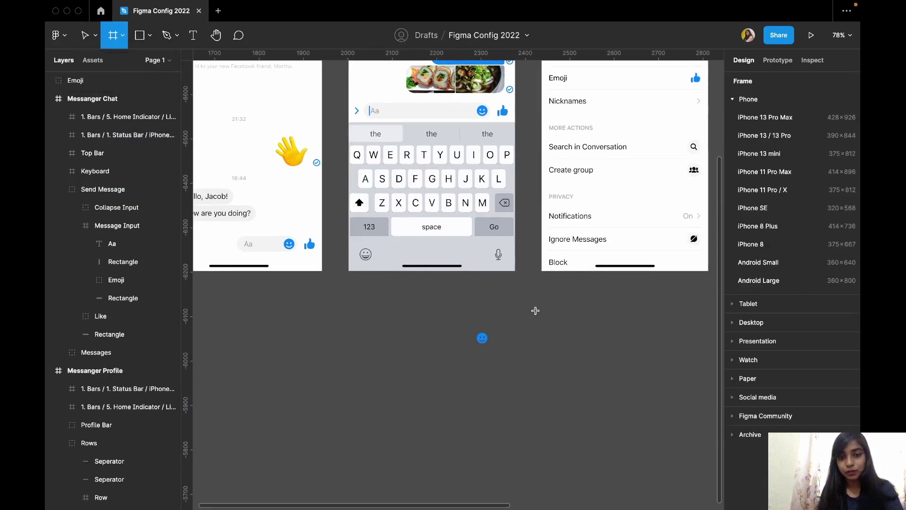
drag(515, 315, 579, 370)
scroll(610, 364, up, 10)
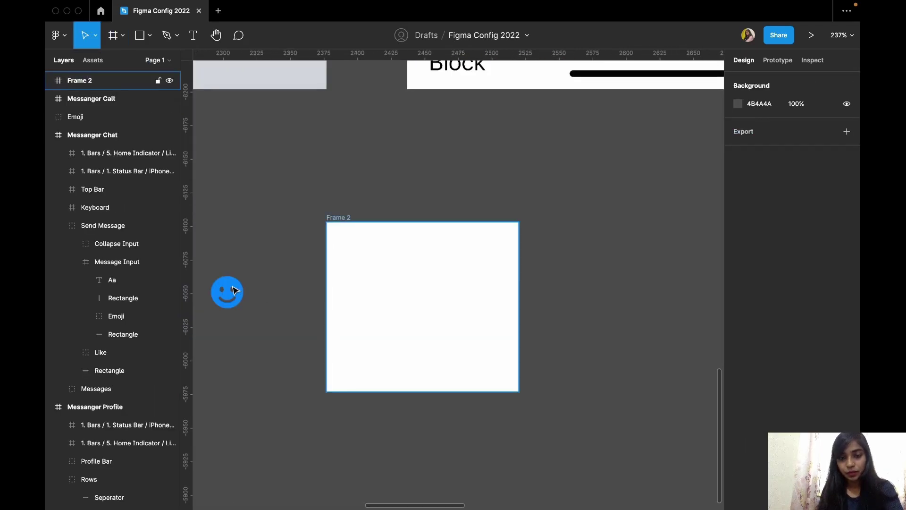
Move the emoji into the new frame, enlarge it to about 41 × 41 and center it horizontally.
click(227, 293)
drag(227, 293, 430, 315)
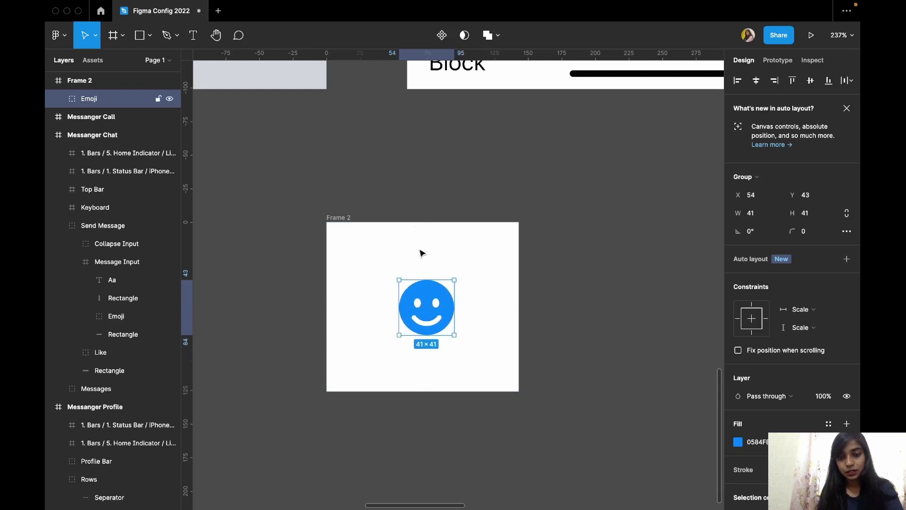
click(756, 81)
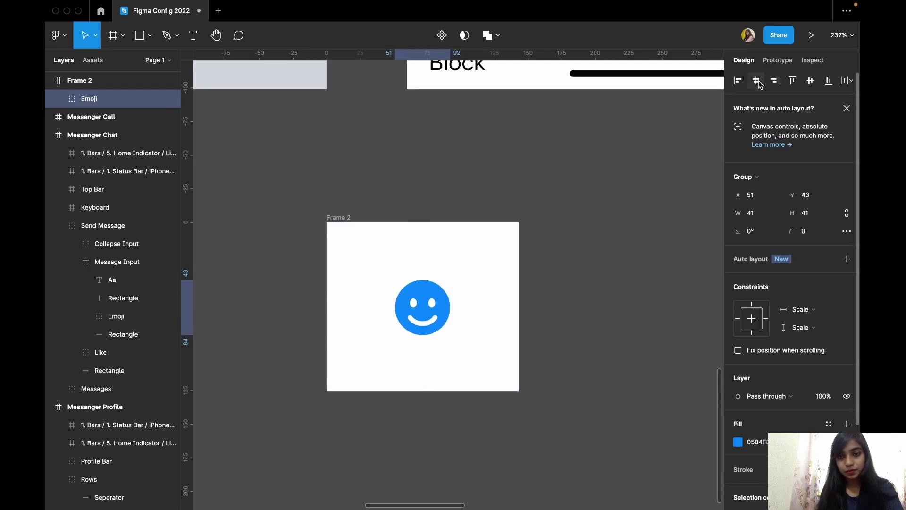
Duplicate the emoji frame and place the copy beside the original.
click(336, 218)
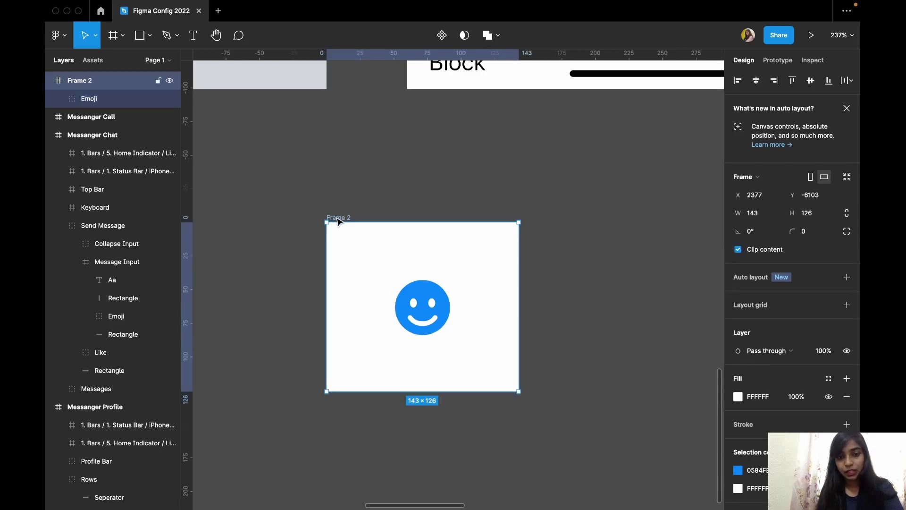
drag(338, 220, 560, 216)
scroll(557, 219, right, 3)
Enlarge the emoji in the duplicated frame to about 77 × 77 and center it horizontally and vertically.
click(543, 278)
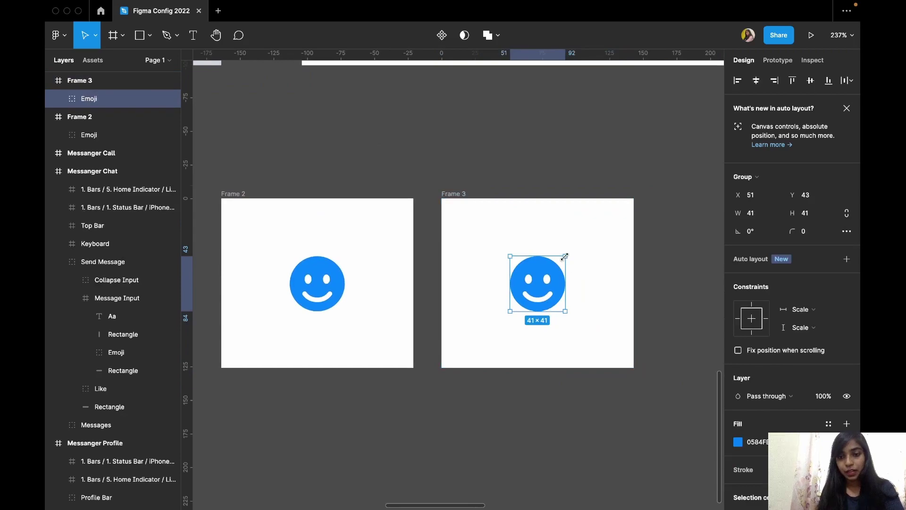
drag(564, 257, 614, 221)
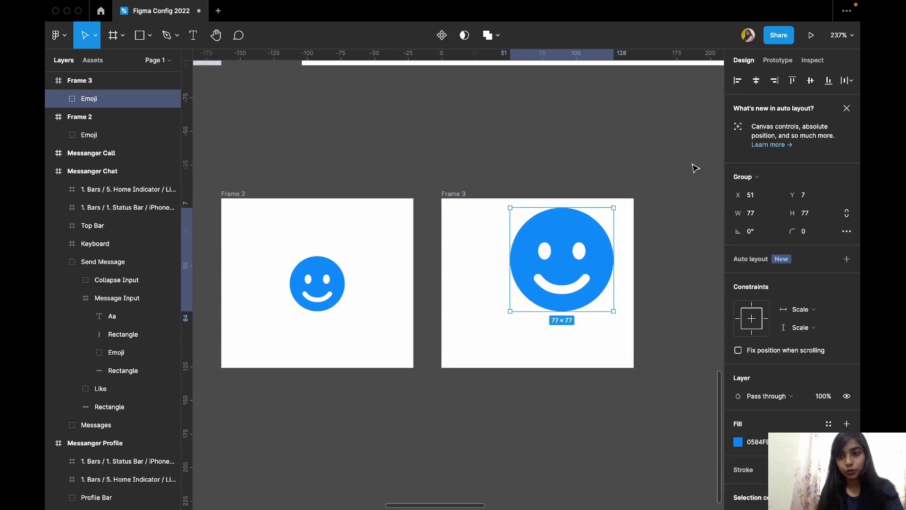
click(756, 80)
click(810, 80)
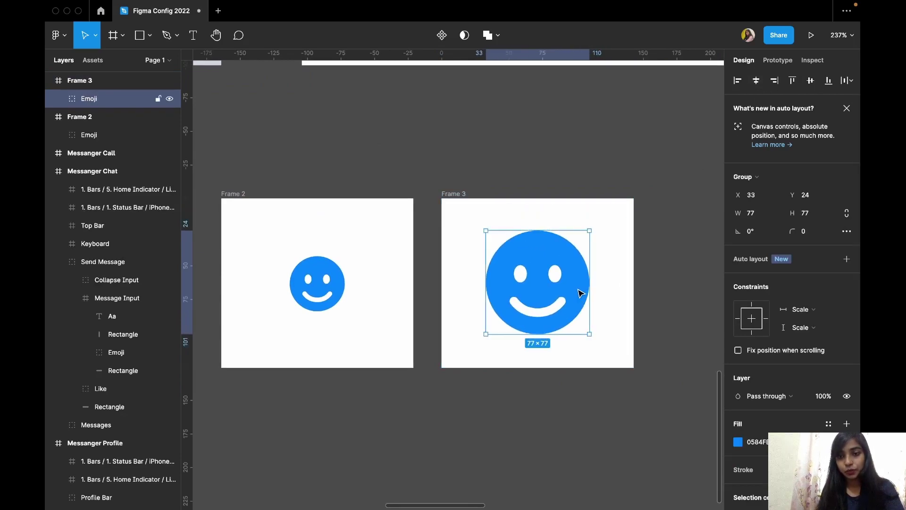
Change the fill of the enlarged emoji from blue to a red from the document colors.
click(737, 442)
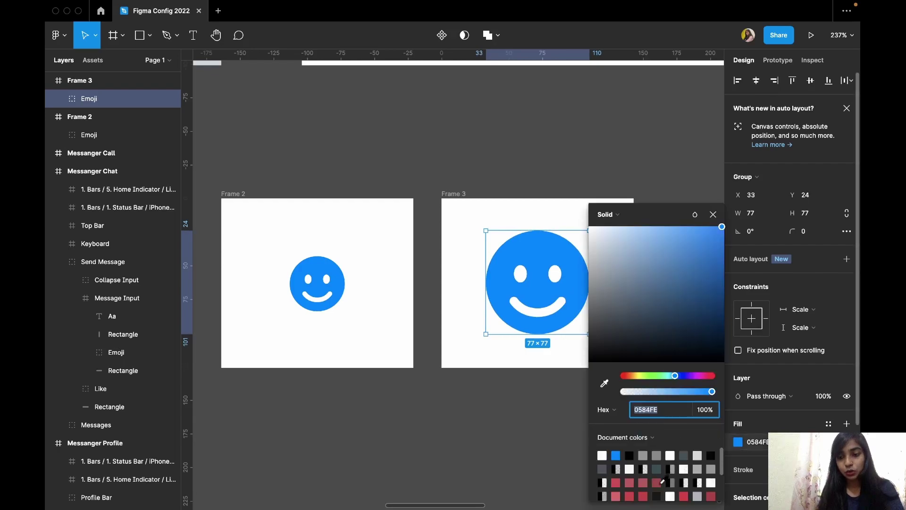
click(640, 484)
click(583, 141)
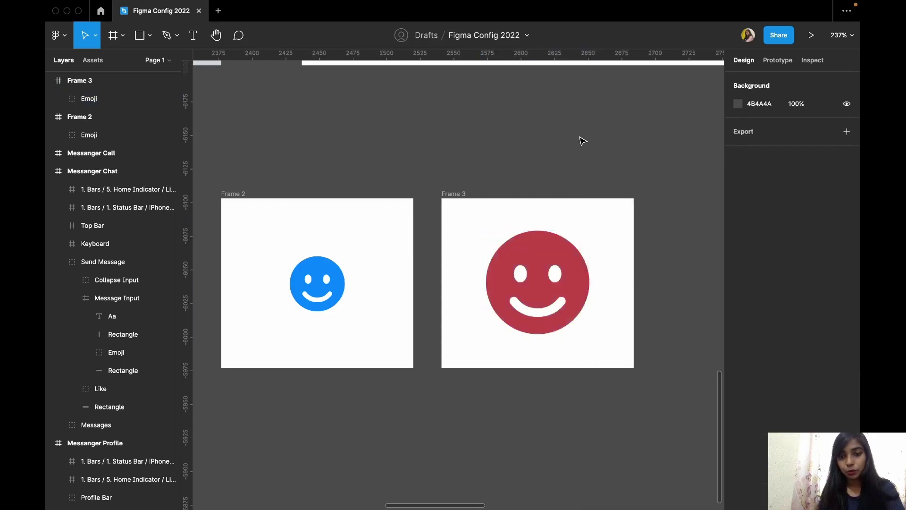
Add a prototype connection from Frame 2 that navigates to Frame 3 on click.
click(244, 193)
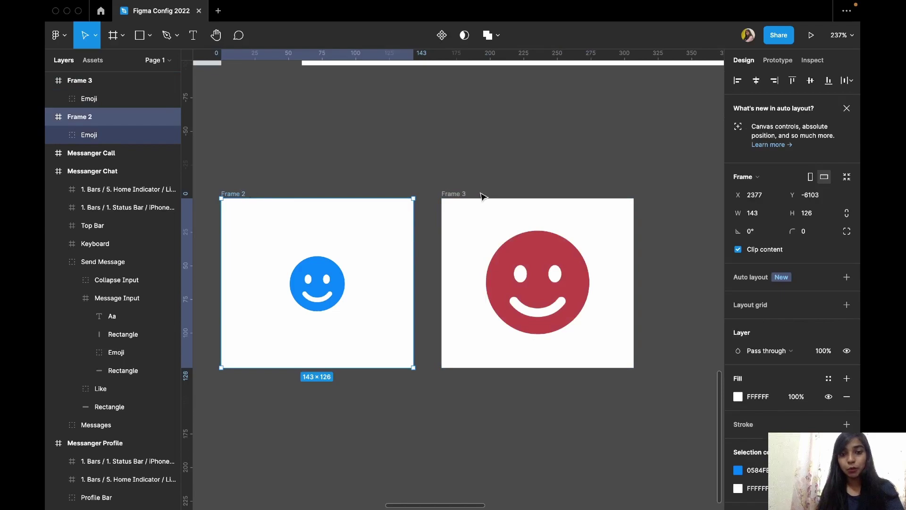
click(778, 60)
mouse_move(396, 285)
drag(413, 283, 447, 287)
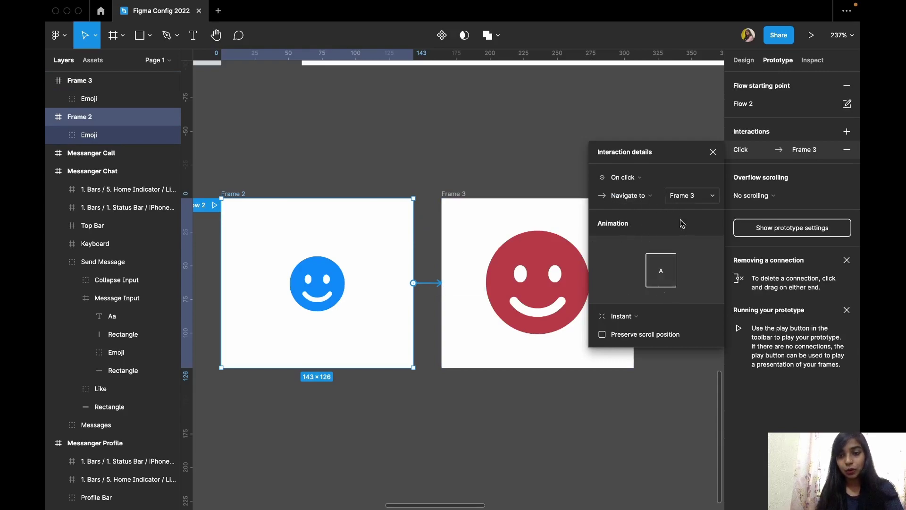
Set the interaction's animation to Smart animate with the Gentle spring preset.
click(621, 315)
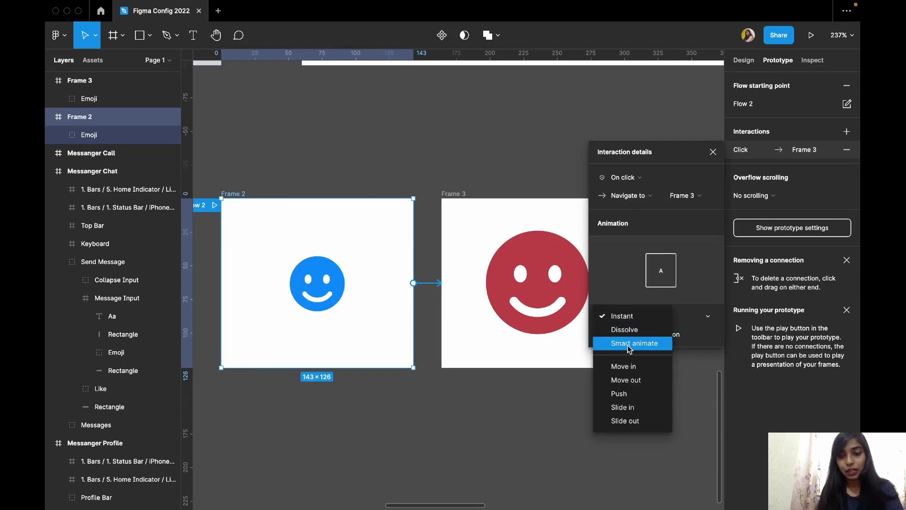
click(628, 348)
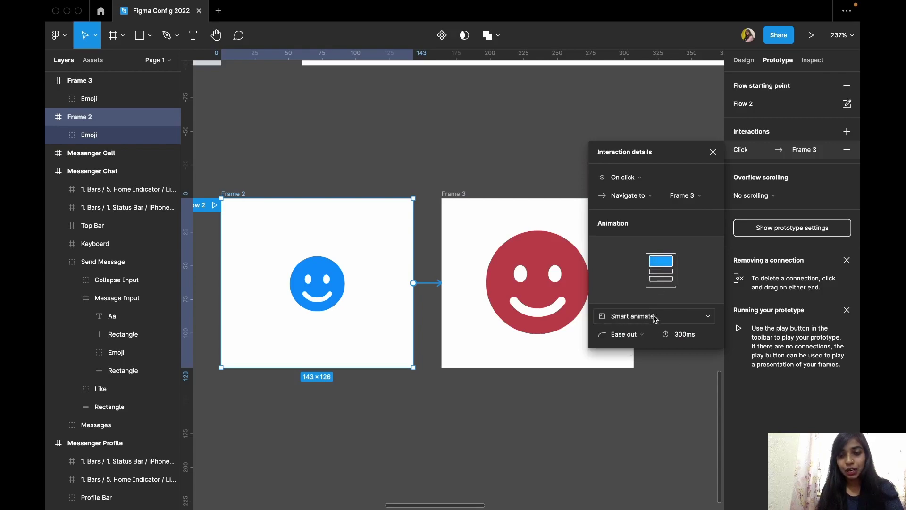
click(634, 339)
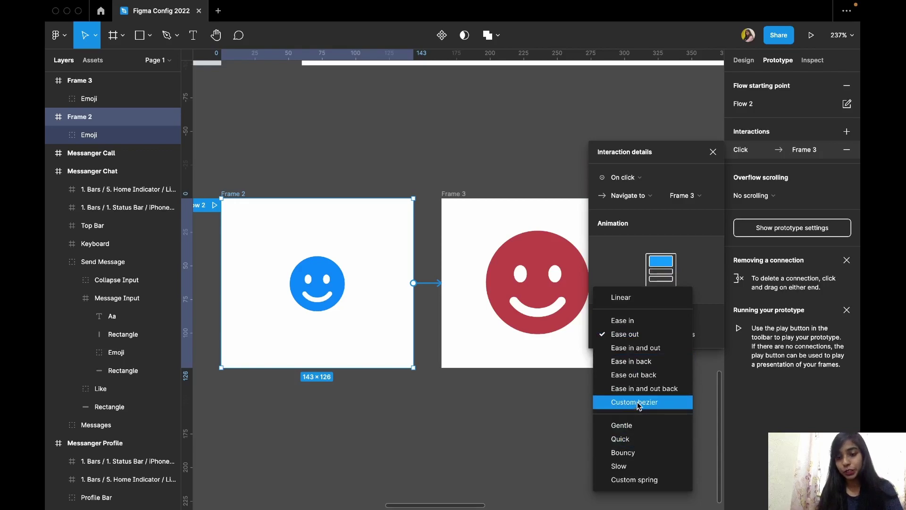
click(628, 425)
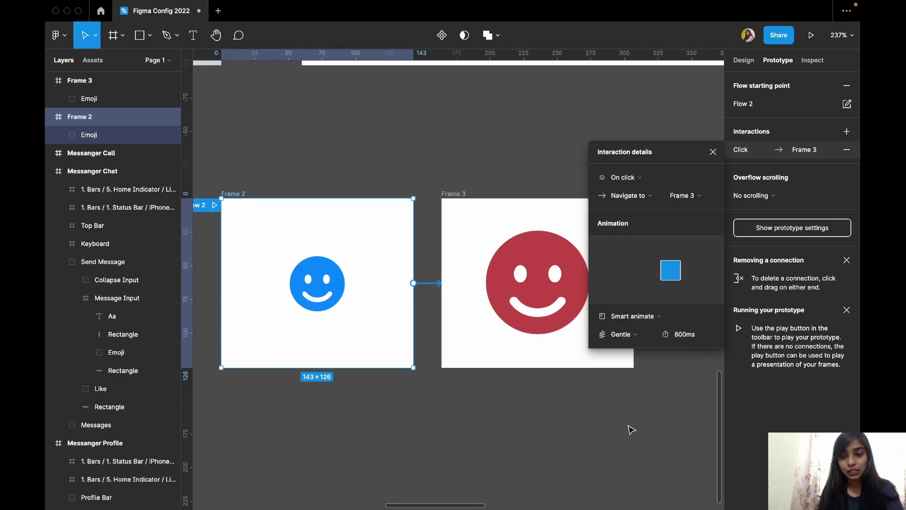
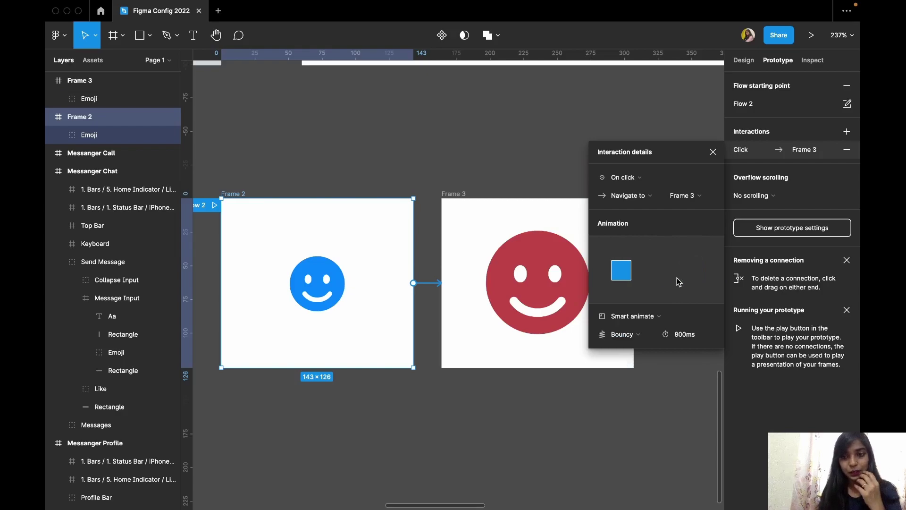
Try the Slow spring preset on the Frame 2 to Frame 3 interaction and switch its animation curve to Custom spring.
click(622, 334)
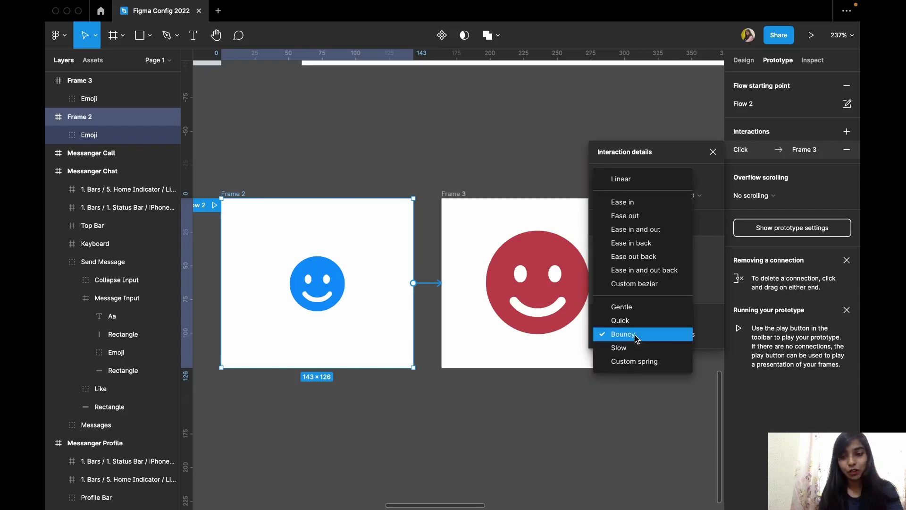
click(632, 355)
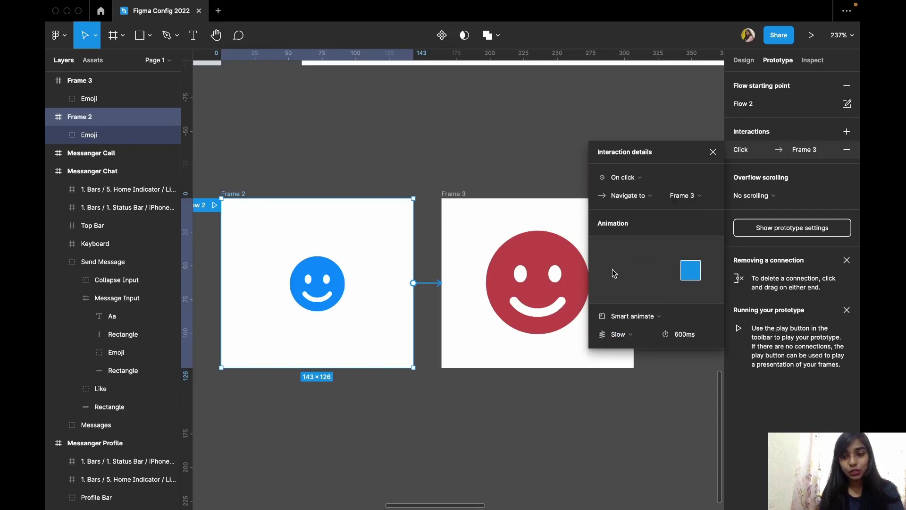
click(629, 334)
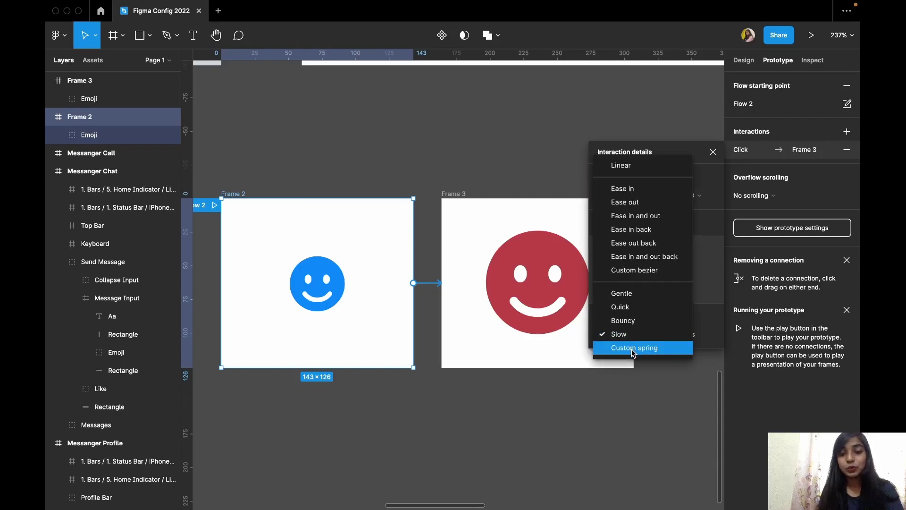
click(632, 351)
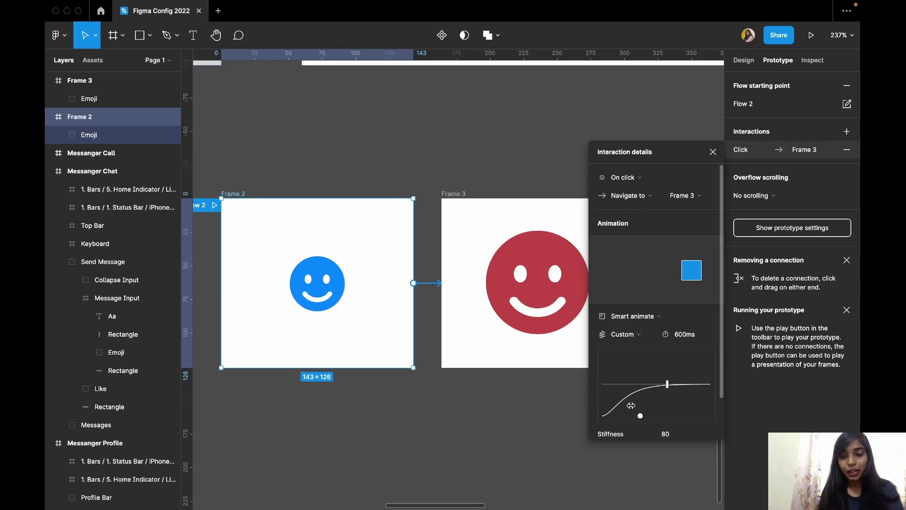
Reshape the custom spring curve into a strongly oscillating bounce with a stiffness of about 6730.
mouse_move(667, 384)
mouse_down()
mouse_move(616, 385)
mouse_move(687, 384)
mouse_move(658, 388)
mouse_up()
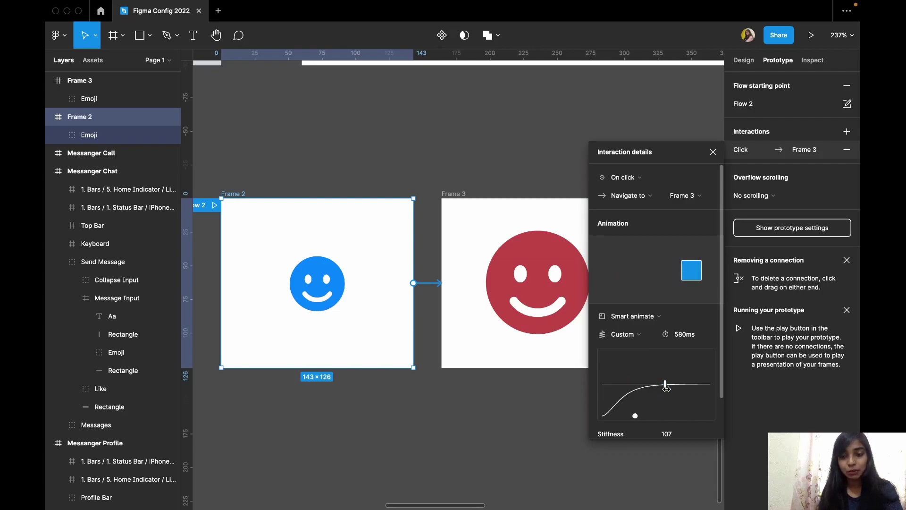
drag(635, 415, 633, 417)
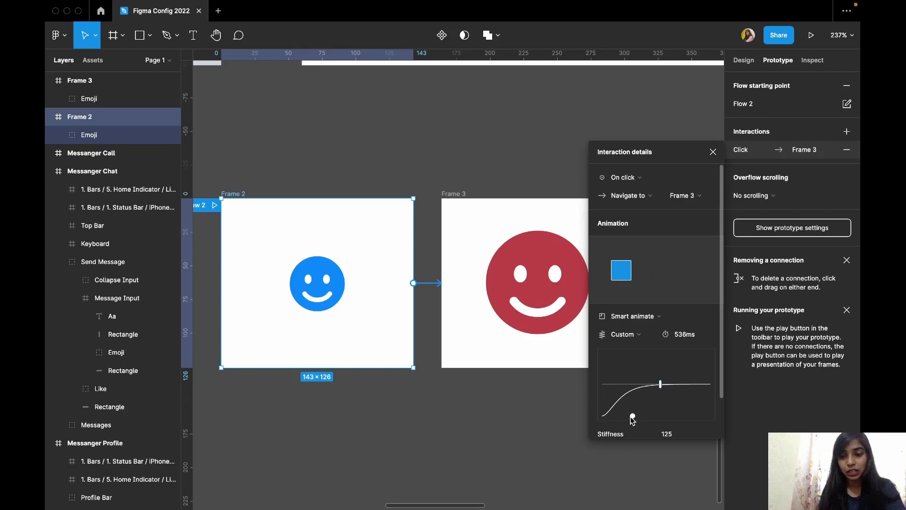
drag(633, 417, 575, 338)
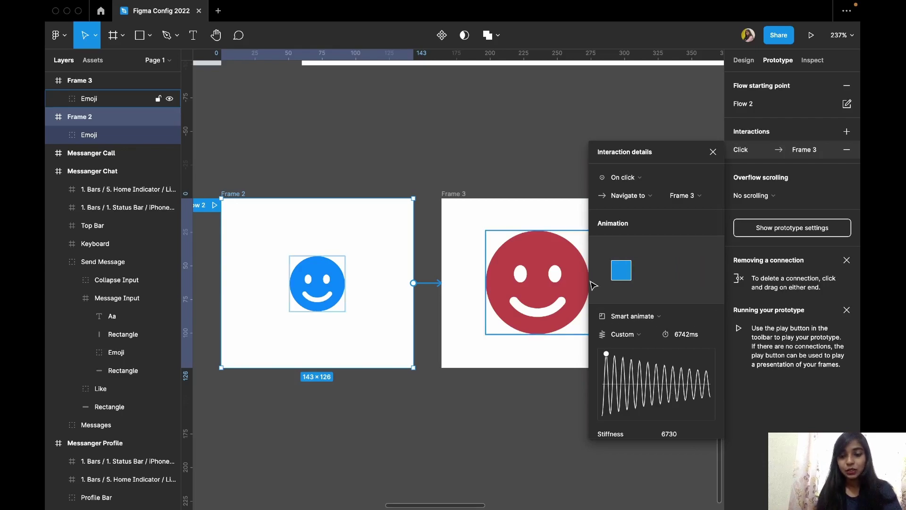
Play Flow 2 in the prototype preview to view the custom spring animation and return to the design file.
click(213, 207)
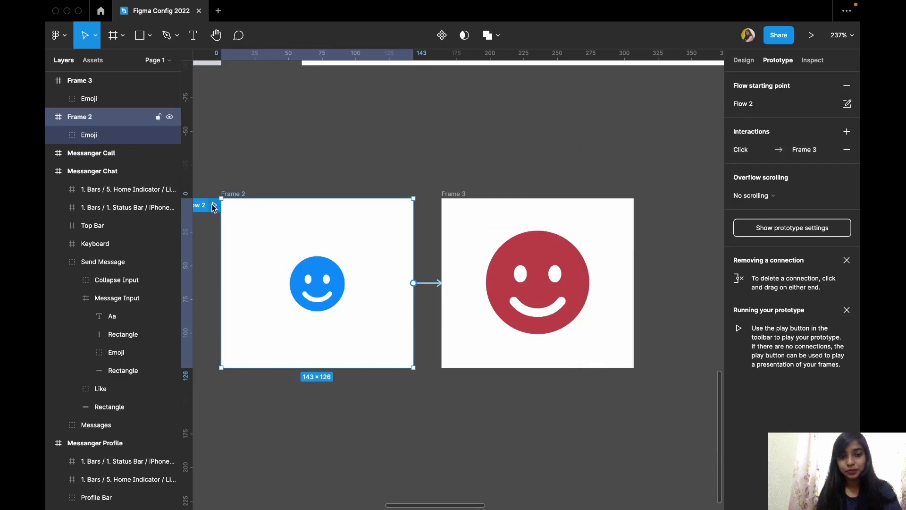
click(213, 207)
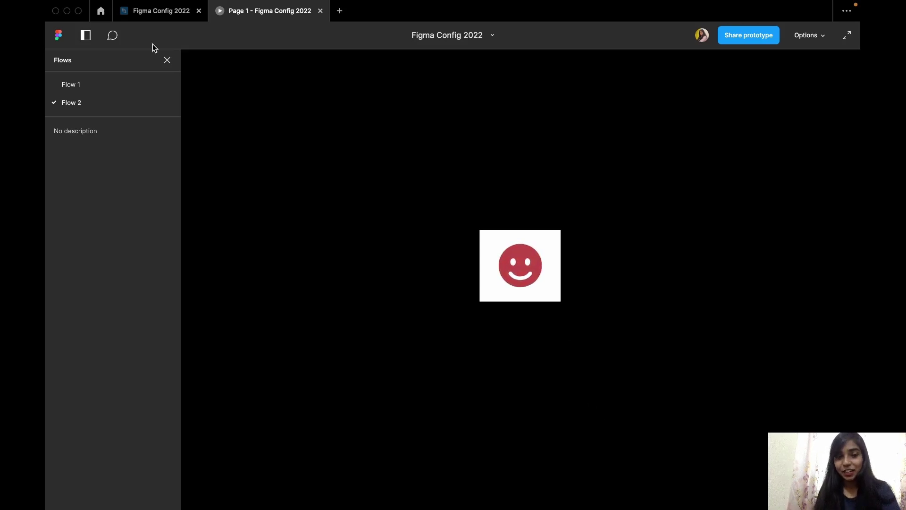
click(164, 14)
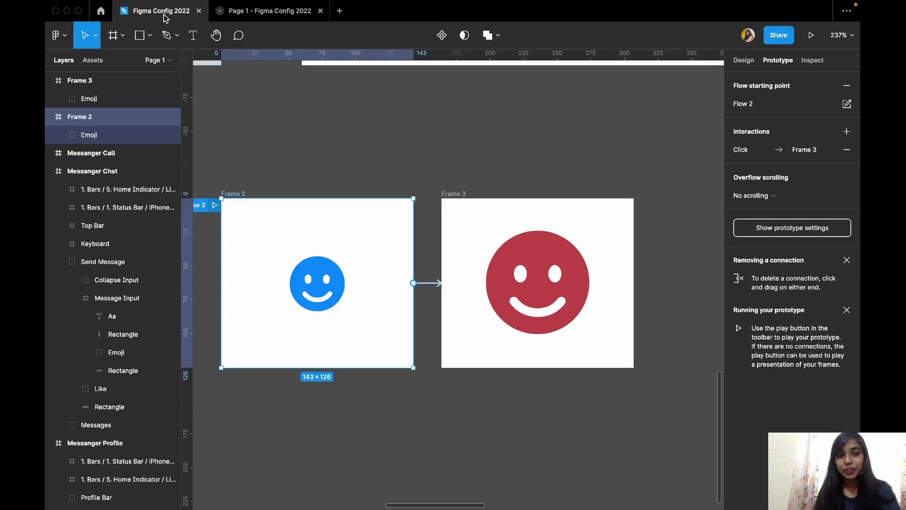
Send the profile picture, contact name and "Contacting..." text in the Messanger Call frame to the back.
click(351, 196)
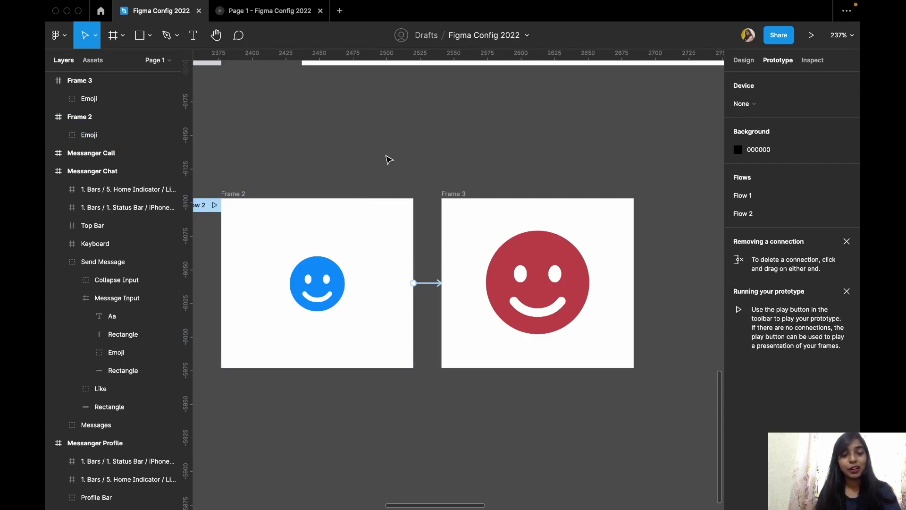
scroll(386, 158, down, 5)
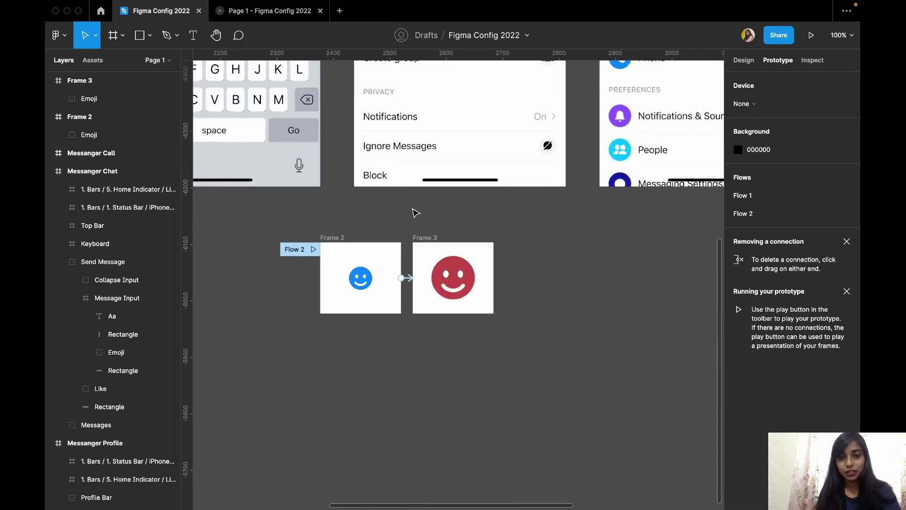
scroll(415, 213, down, 3)
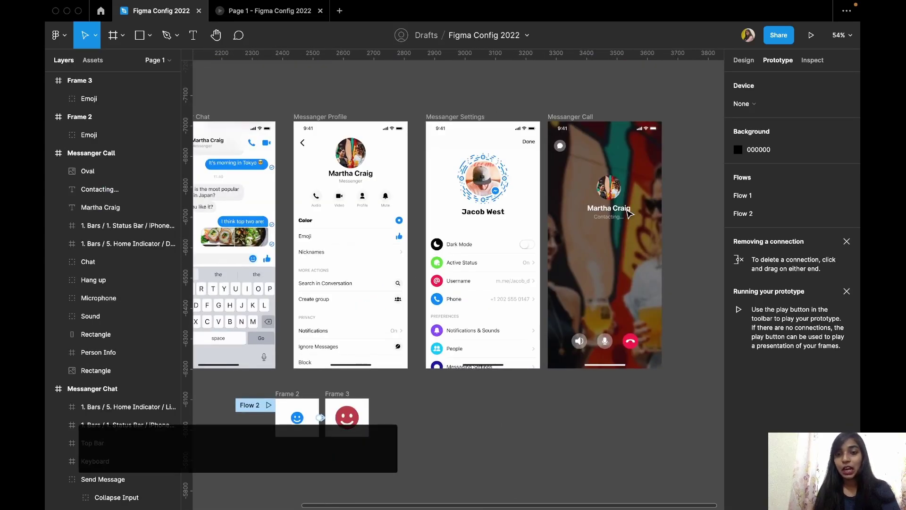
click(656, 205)
scroll(656, 204, up, 5)
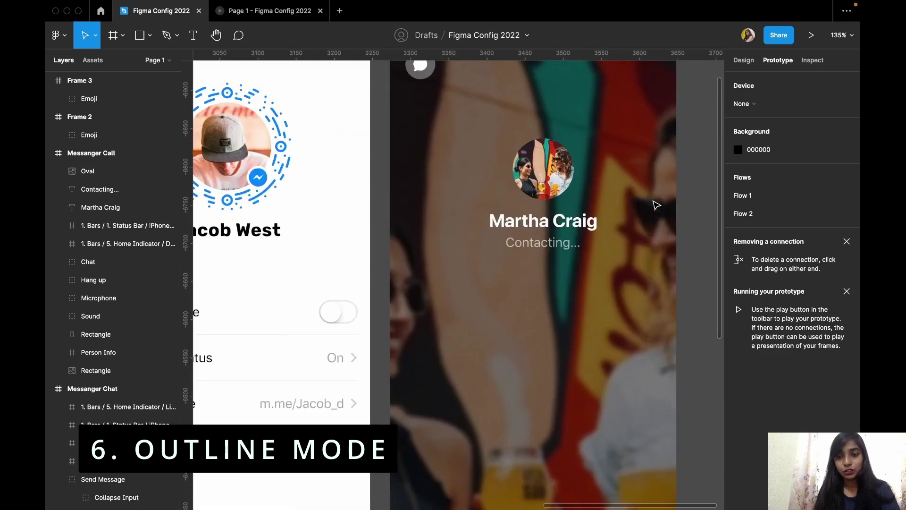
click(512, 228)
shift+click(521, 255)
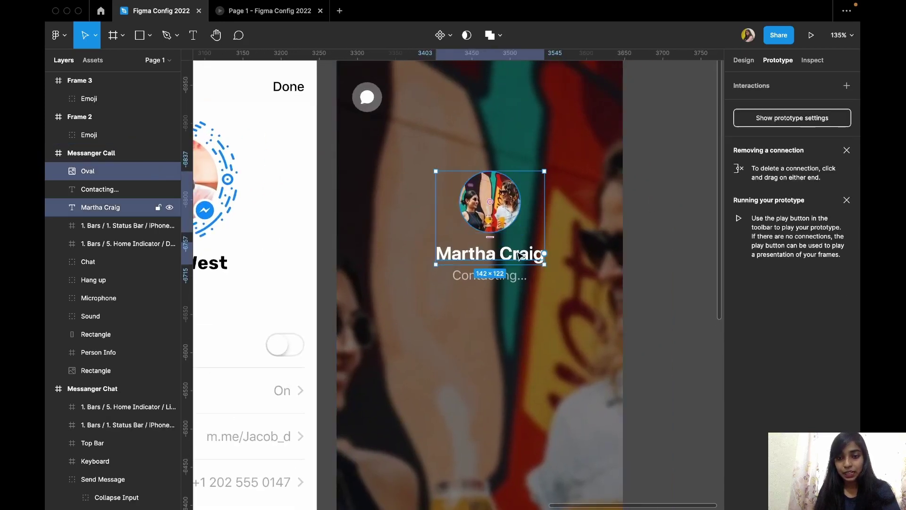
shift+click(509, 276)
right_click(504, 255)
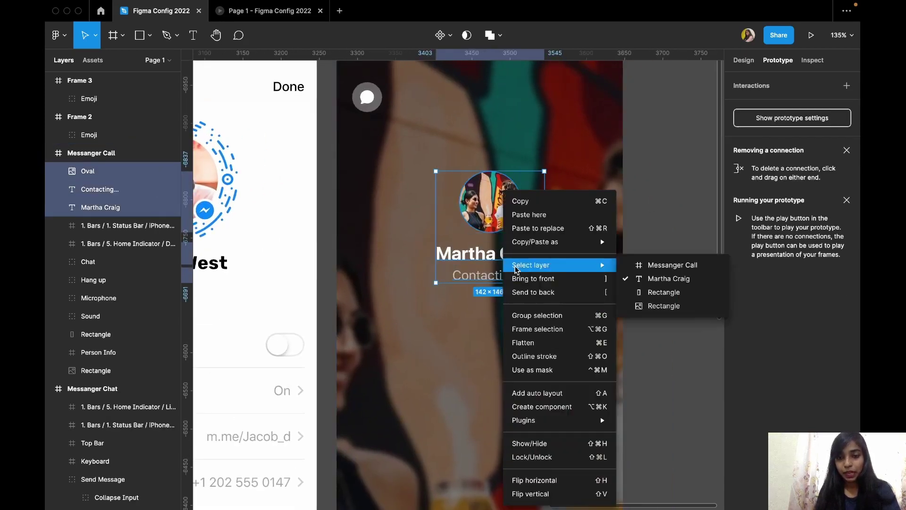
click(531, 293)
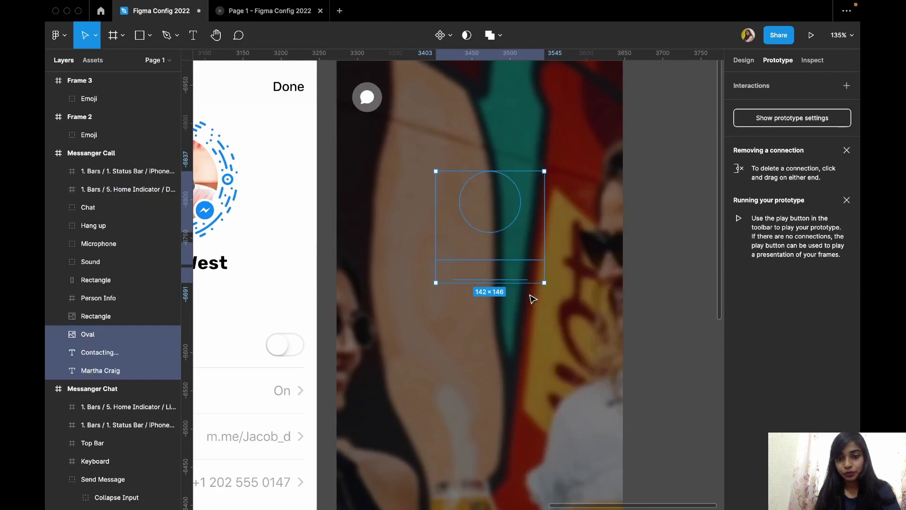
Try to select the hidden contact elements directly on the Messanger Call frame's background image.
click(667, 252)
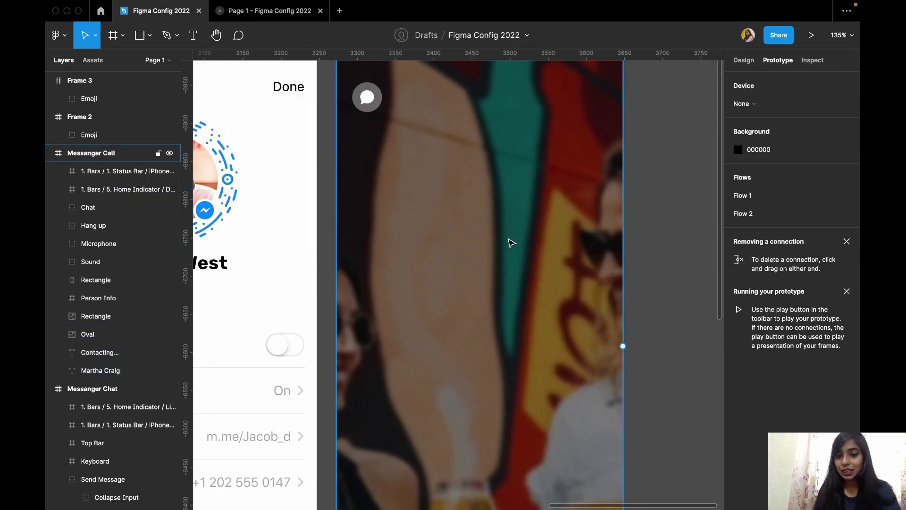
click(527, 240)
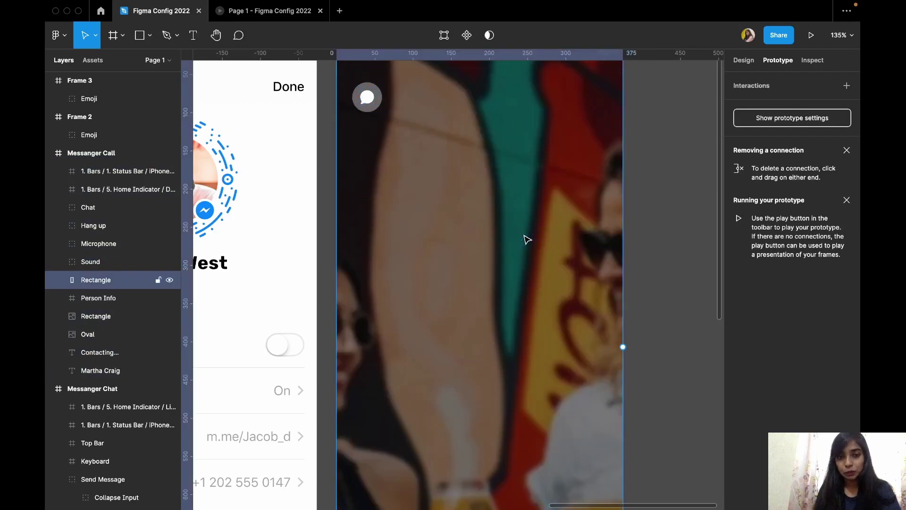
click(648, 229)
Show outlines, select the hidden profile picture, contact name and "Contacting..." text in the Messanger Call frame, and hide outlines again.
scroll(623, 211, down, 5)
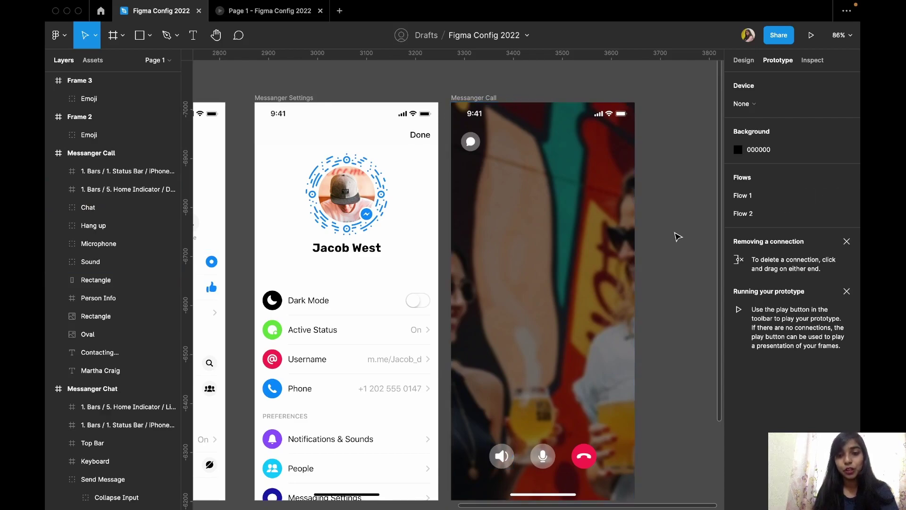
scroll(678, 237, right, 2)
scroll(678, 236, up, 1)
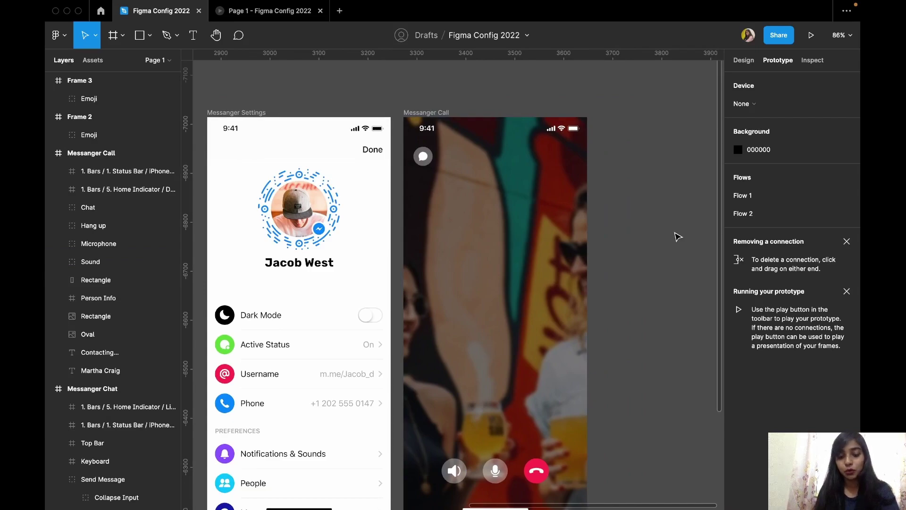
key(ctrl+y)
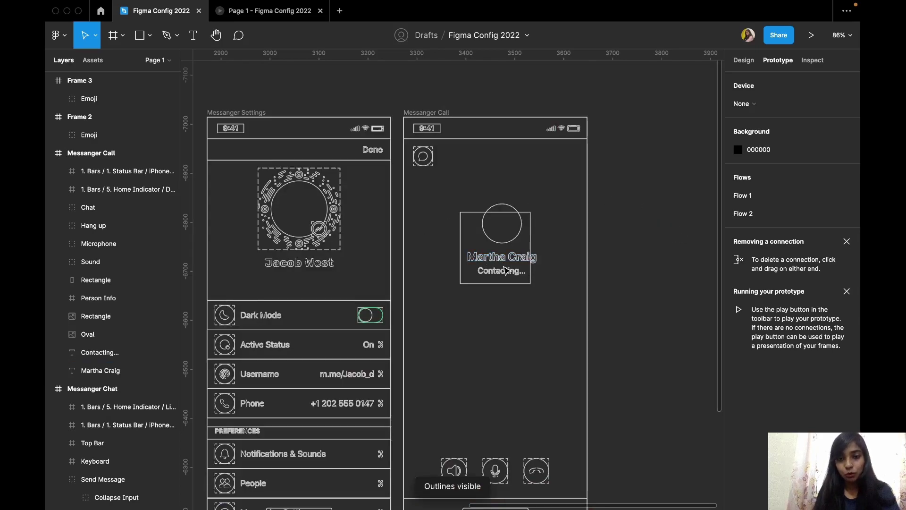
click(504, 221)
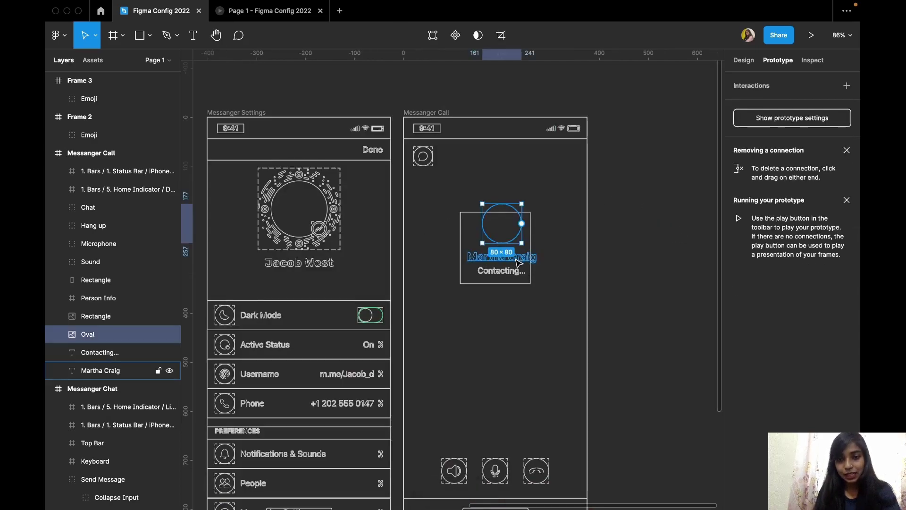
shift+click(517, 260)
shift+click(519, 273)
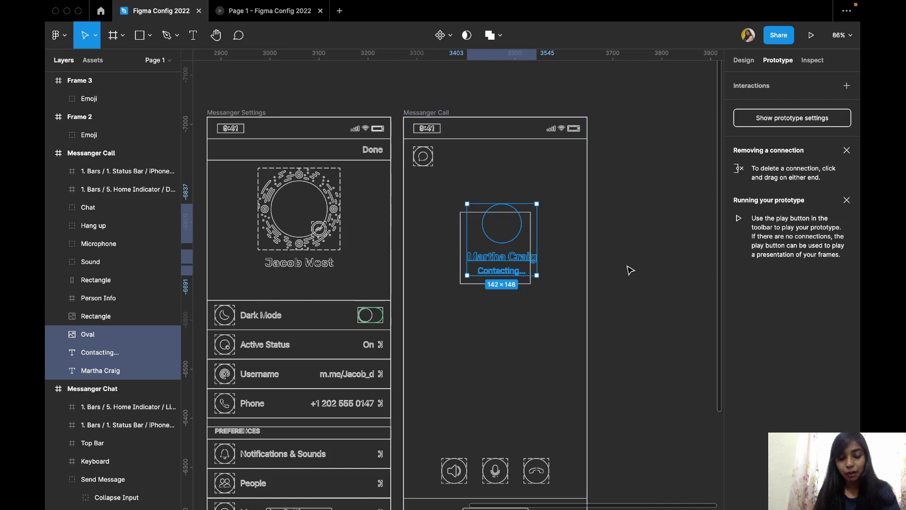
key(super+y)
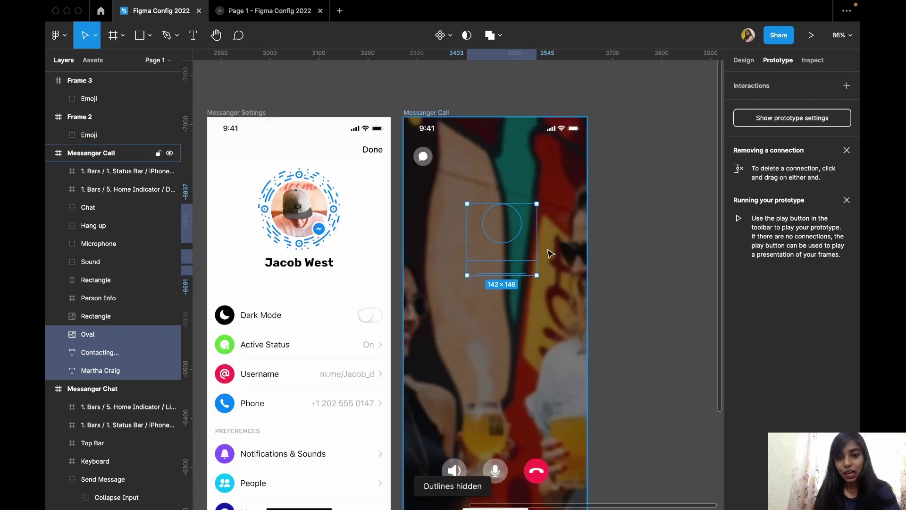
Move the selected contact elements about 185 px lower in the Messanger Call frame and bring them to the front.
drag(517, 241, 514, 333)
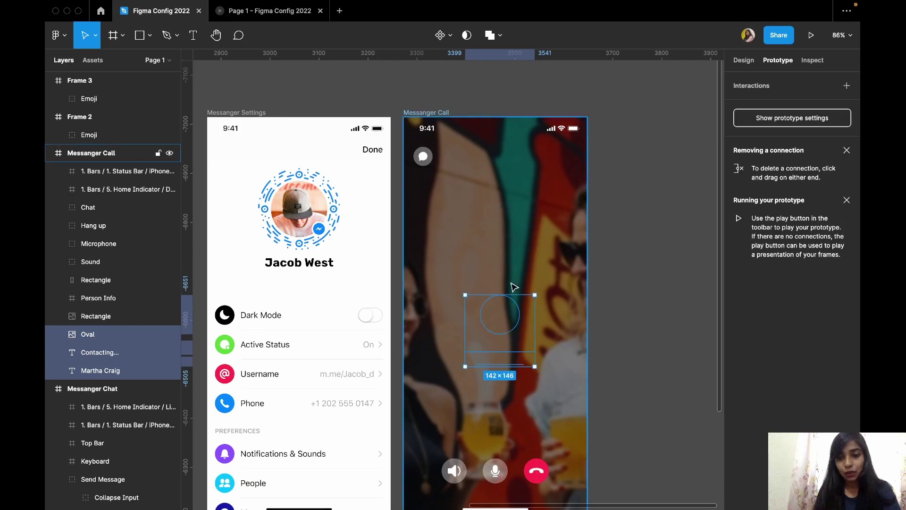
right_click(511, 335)
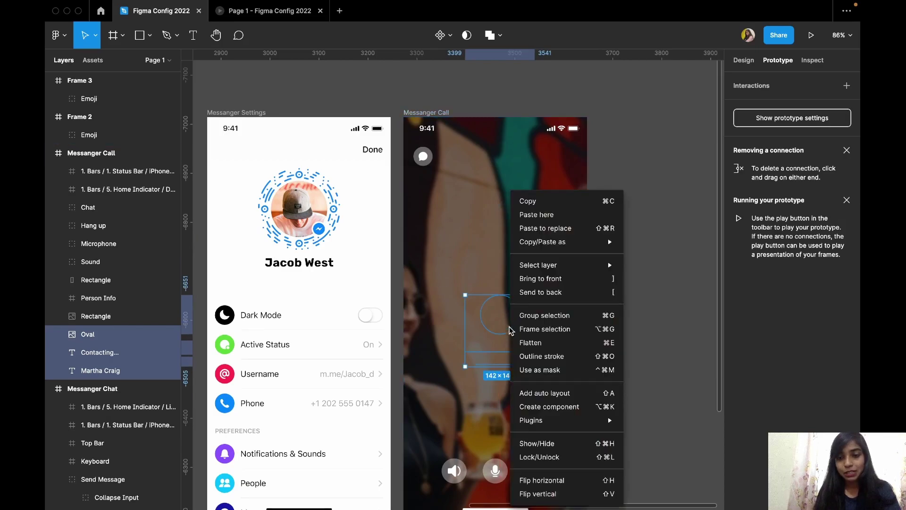
click(535, 280)
mouse_move(514, 333)
mouse_down()
mouse_move(504, 251)
mouse_move(513, 334)
mouse_up()
right_click(513, 334)
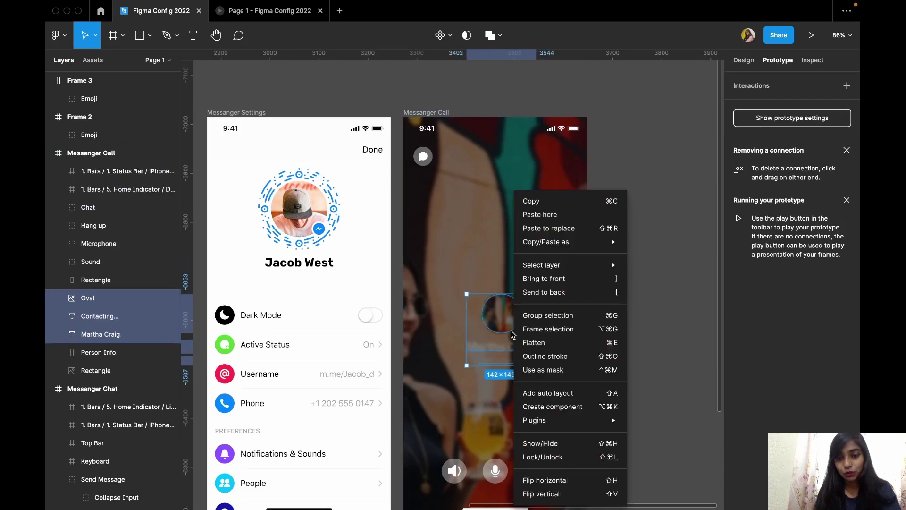
click(561, 279)
click(623, 308)
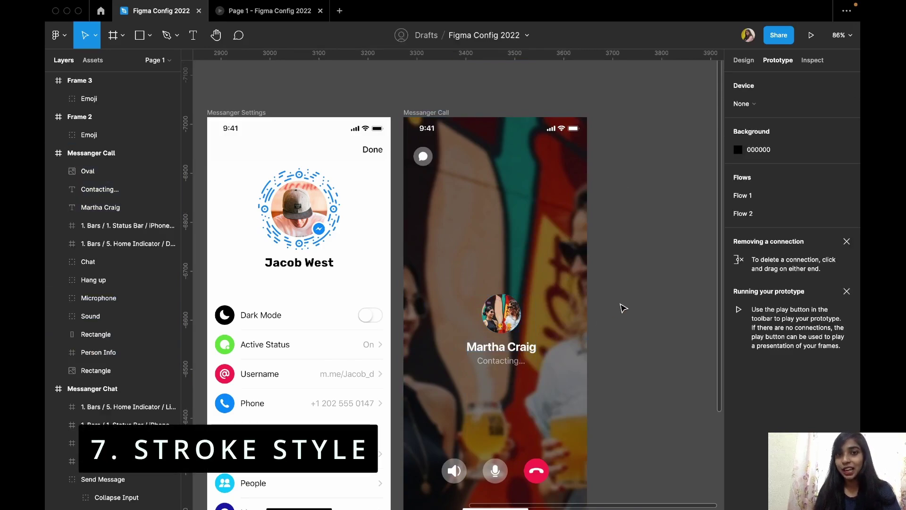
Add a black centered stroke to the background rectangle of the "How are you doing?" message in the Messanger Intro frame.
scroll(623, 308, left, 15)
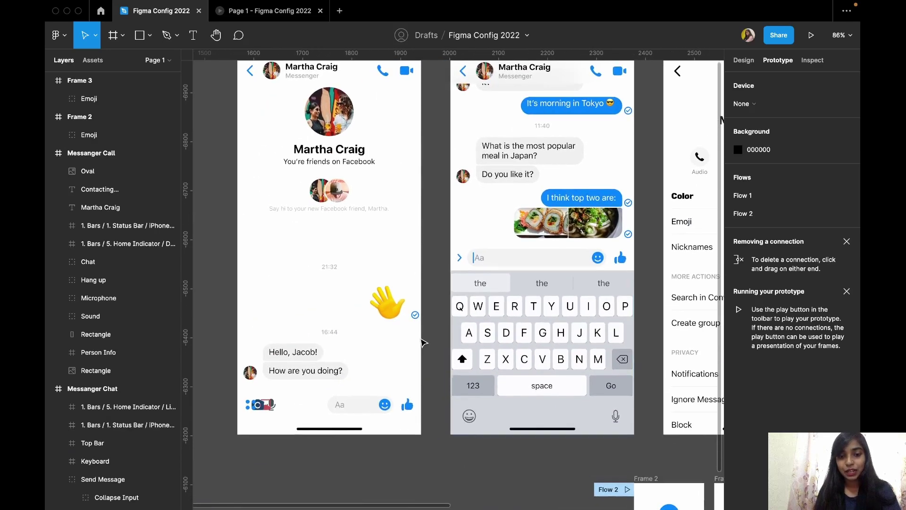
scroll(369, 352, up, 15)
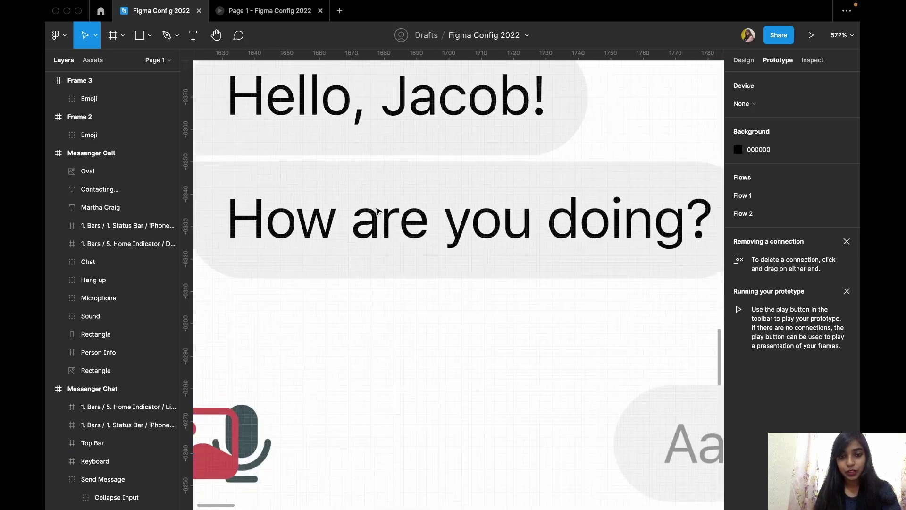
scroll(376, 211, down, 3)
click(376, 211)
scroll(404, 227, up, 3)
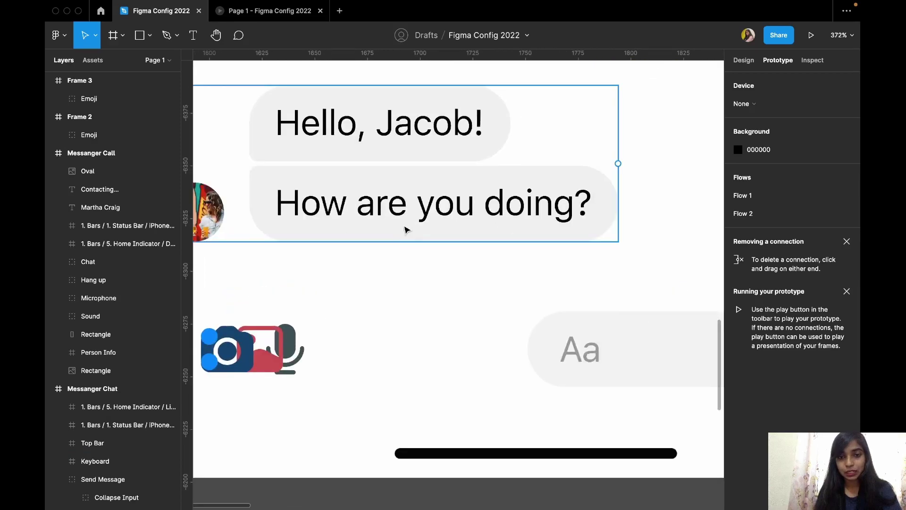
super+click(405, 229)
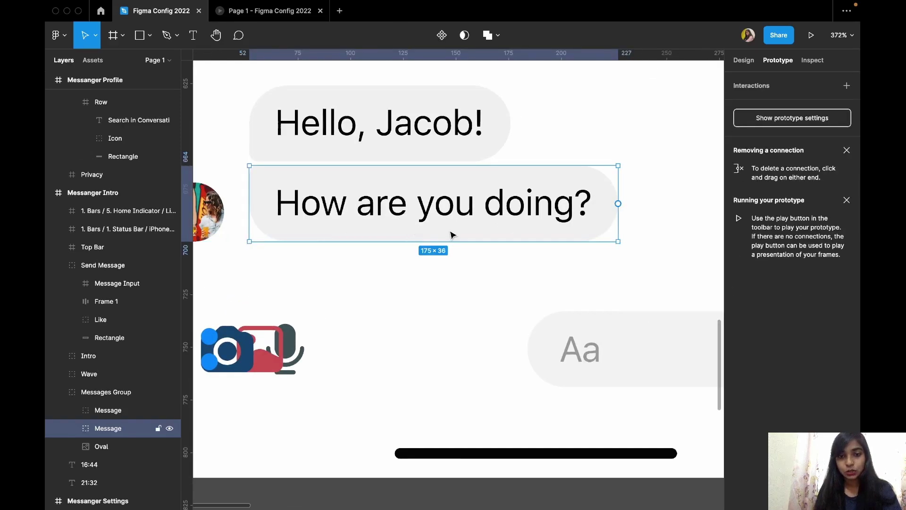
click(744, 60)
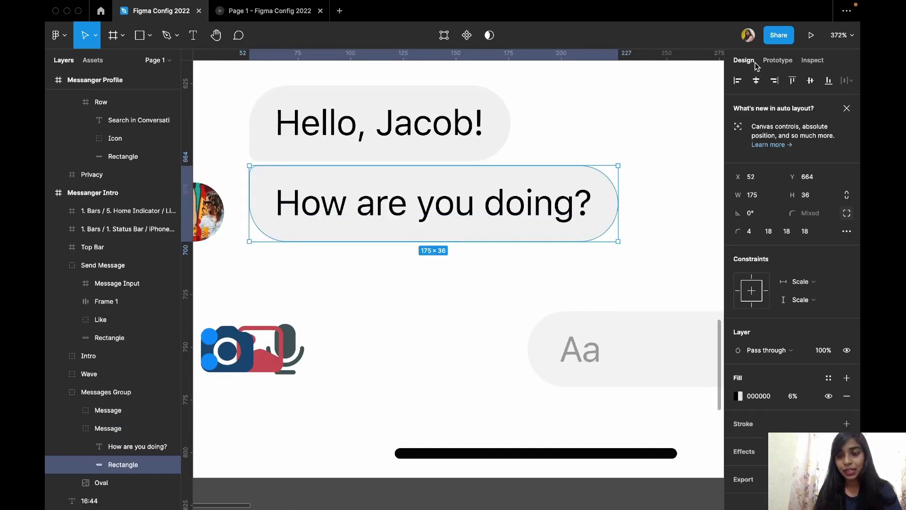
click(847, 424)
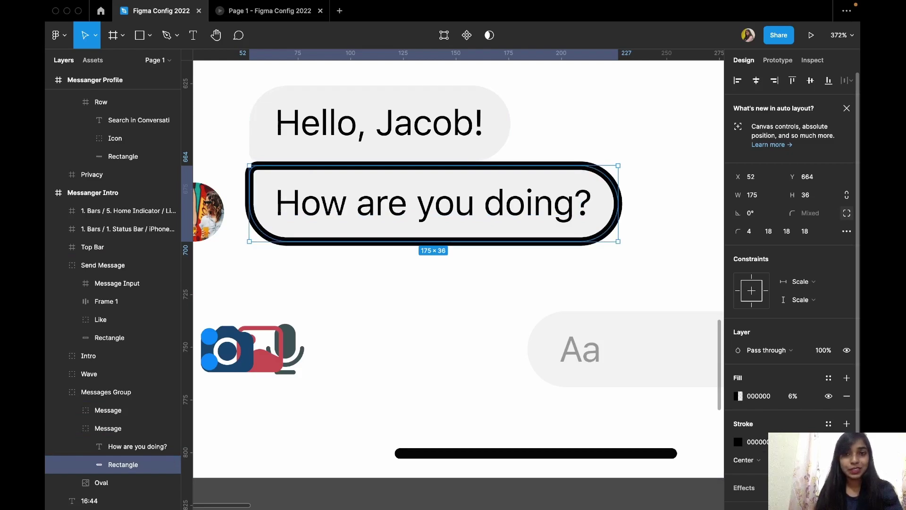
Show the stroke of the "How are you doing?" message rectangle on its top side only and then on its bottom side only.
click(822, 438)
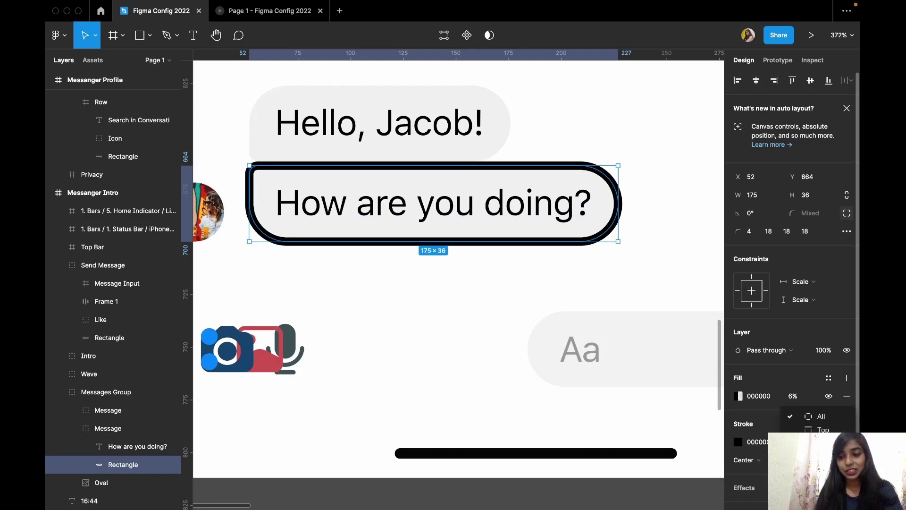
click(816, 430)
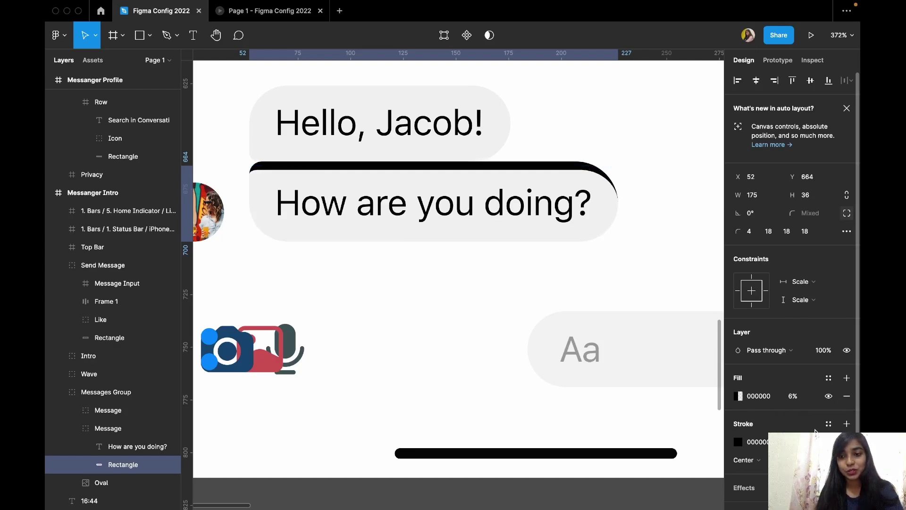
click(818, 435)
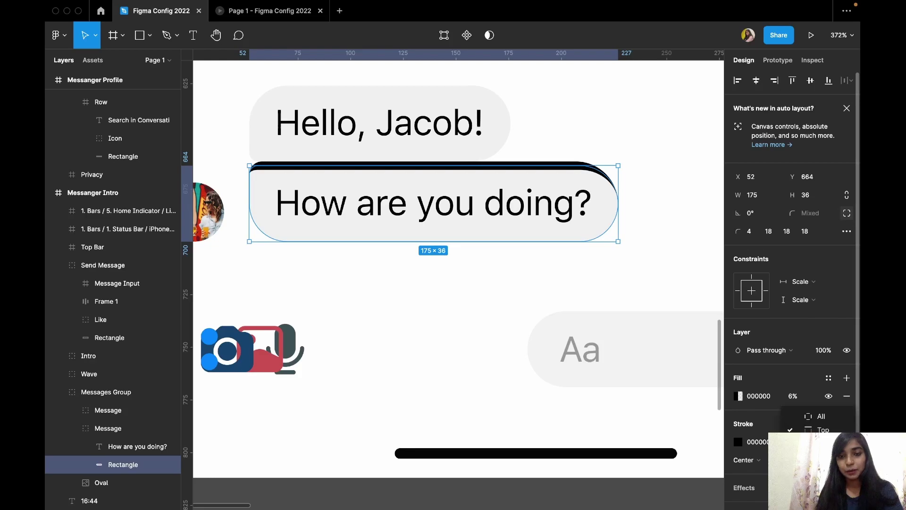
click(822, 444)
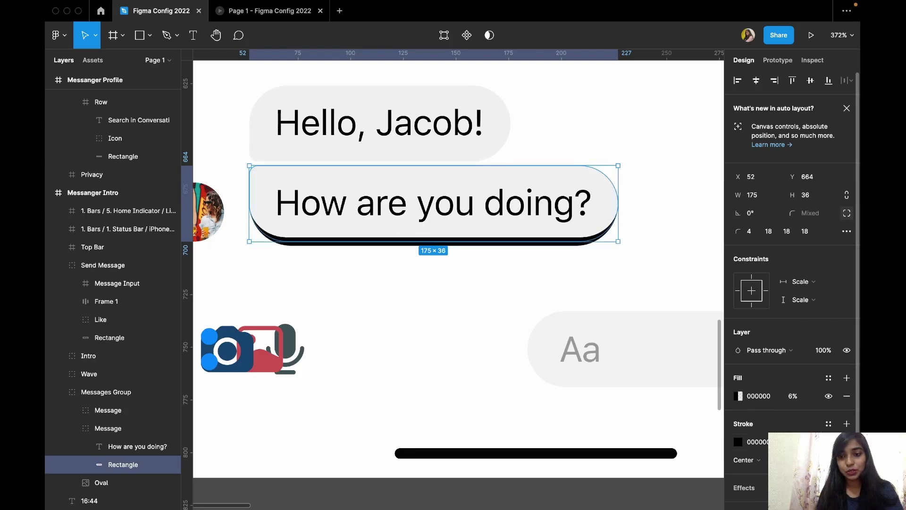
Recolour the message rectangle's bottom stroke red with hex C50D0D.
click(738, 442)
click(720, 310)
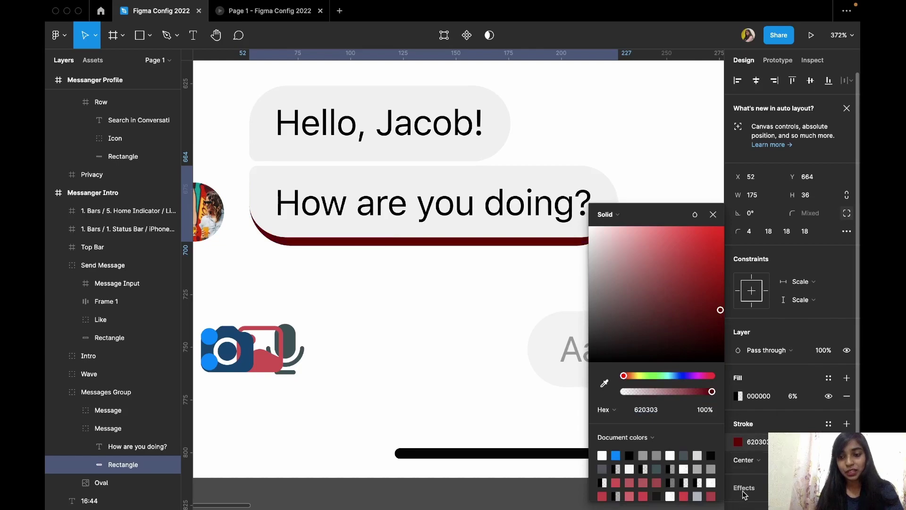
click(715, 257)
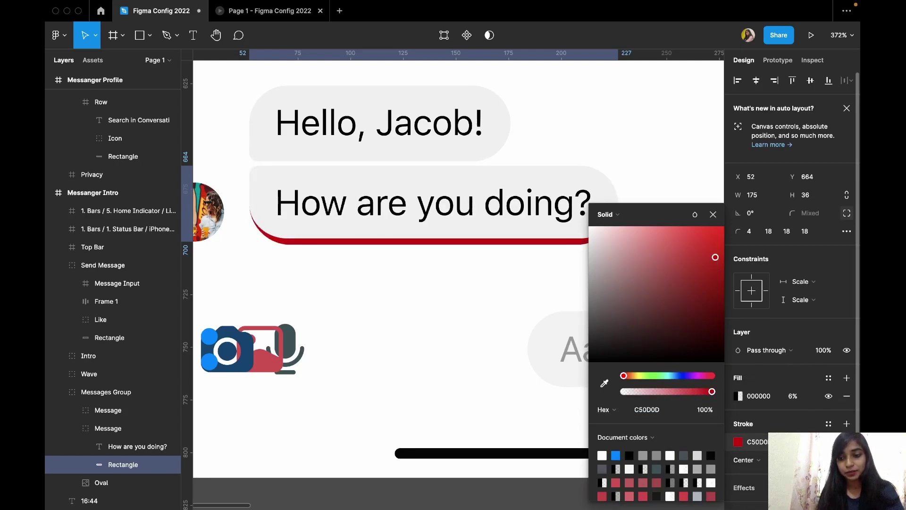
Try the red stroke on the message rectangle's left side only, return it to the bottom side and deselect the rectangle.
click(845, 460)
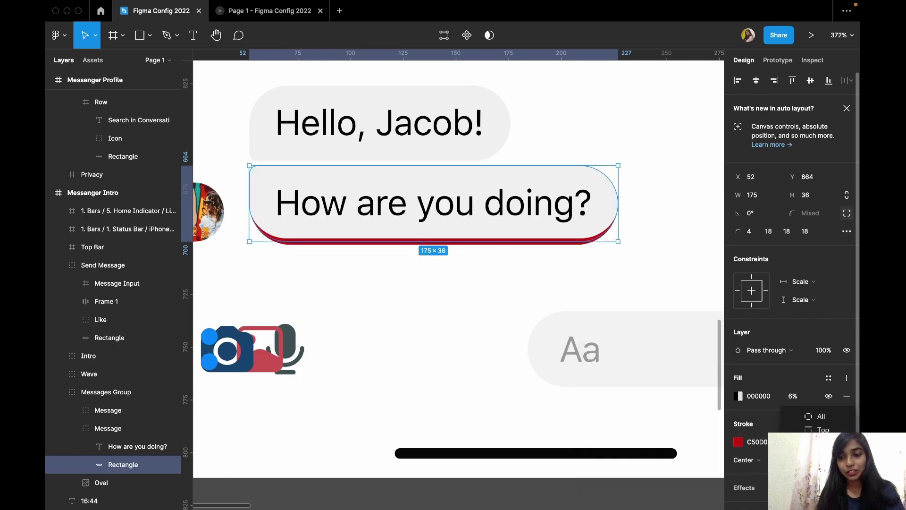
click(821, 457)
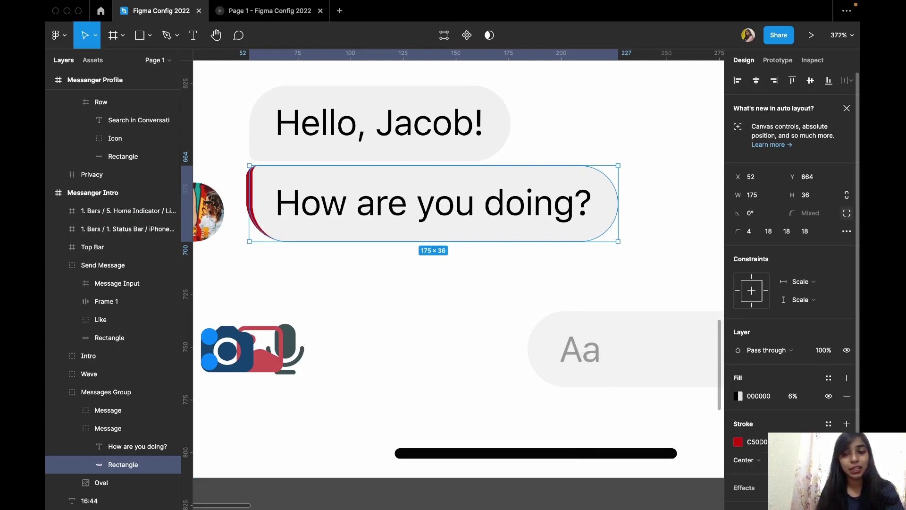
click(823, 459)
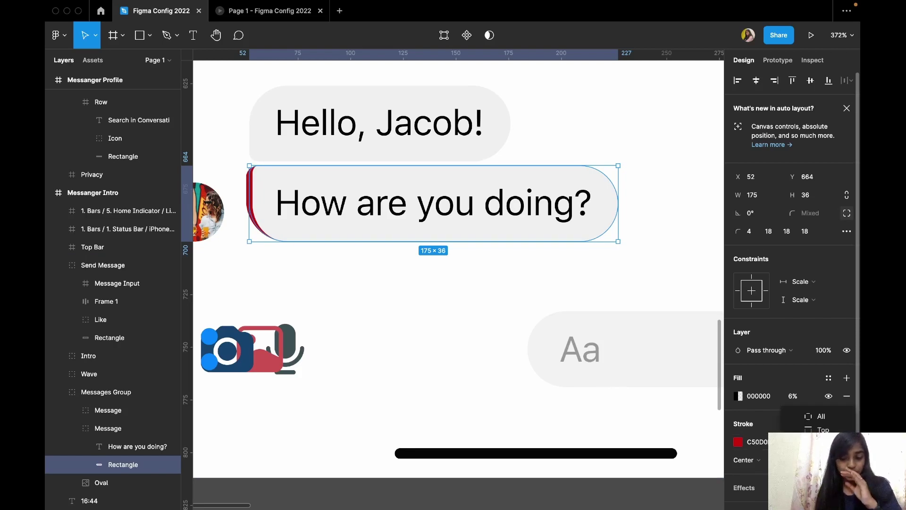
click(822, 443)
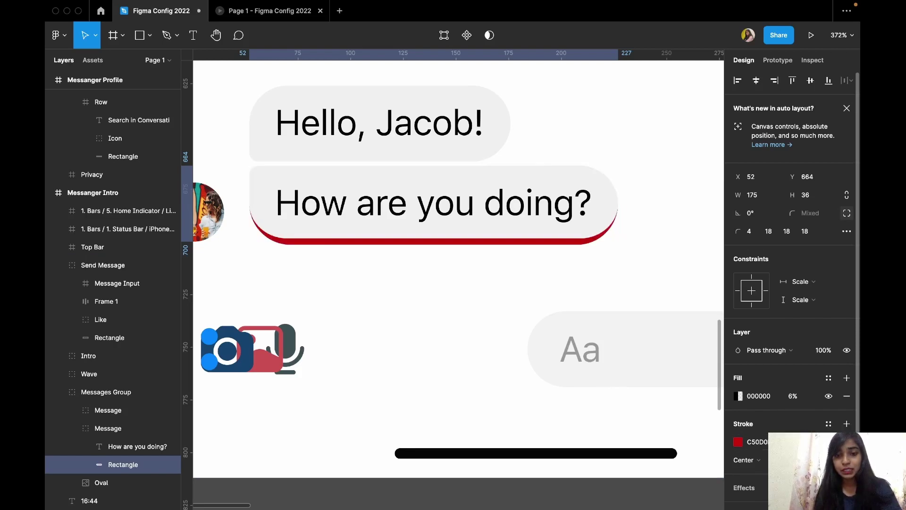
click(636, 290)
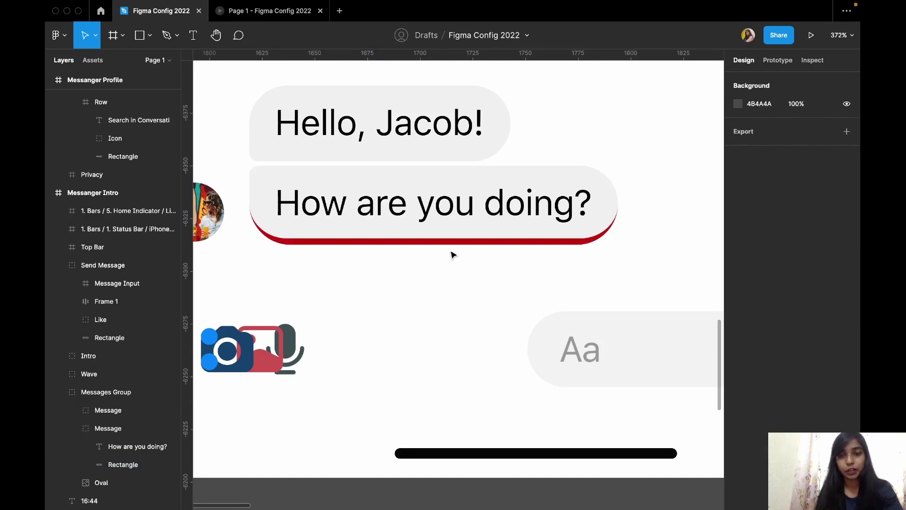
Remove the Figma Config 2022 file from the favorites and add it to the favorites again.
scroll(478, 255, down, 5)
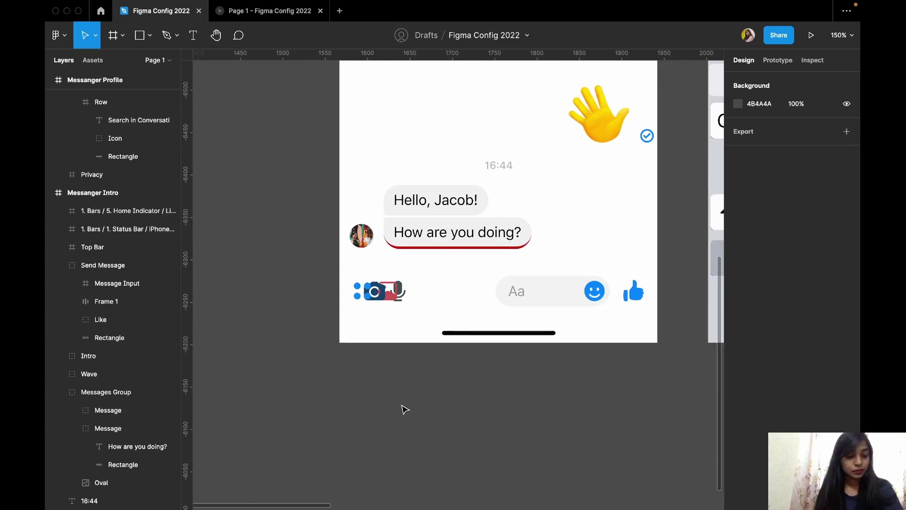
scroll(405, 409, right, 5)
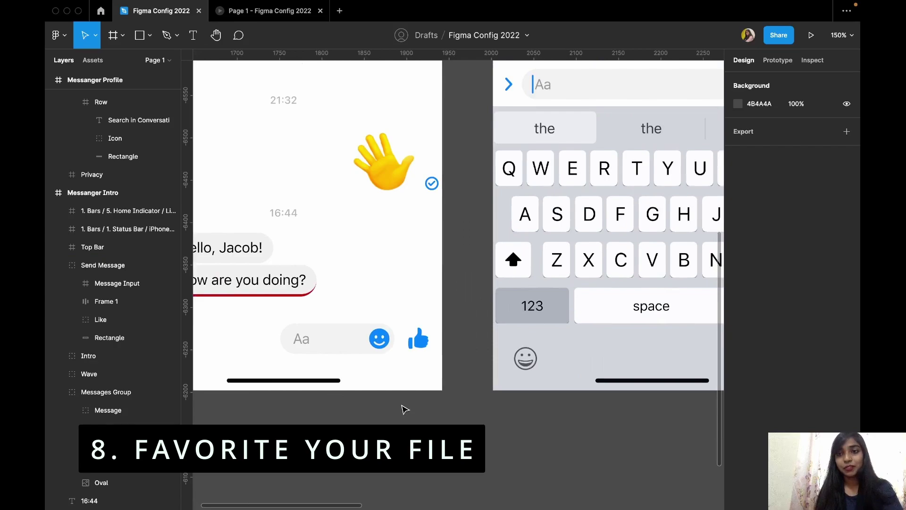
scroll(404, 408, down, 5)
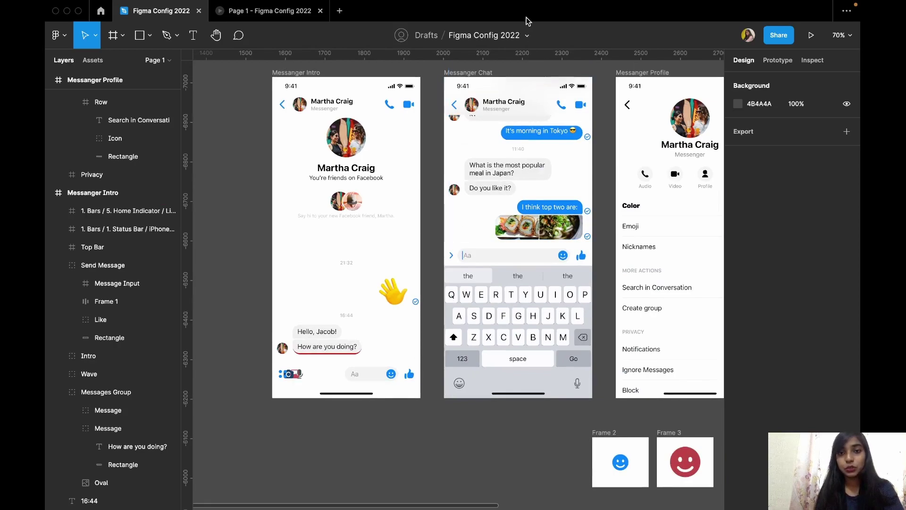
click(526, 38)
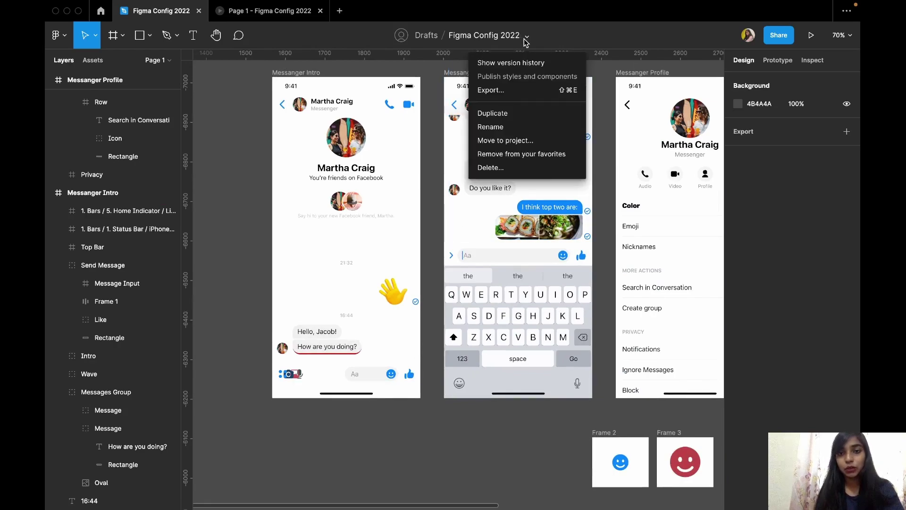
click(514, 154)
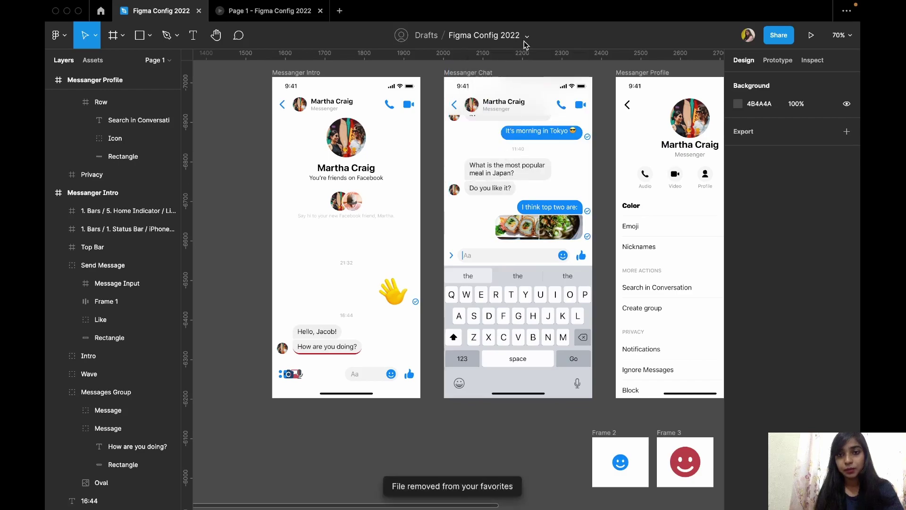
click(524, 41)
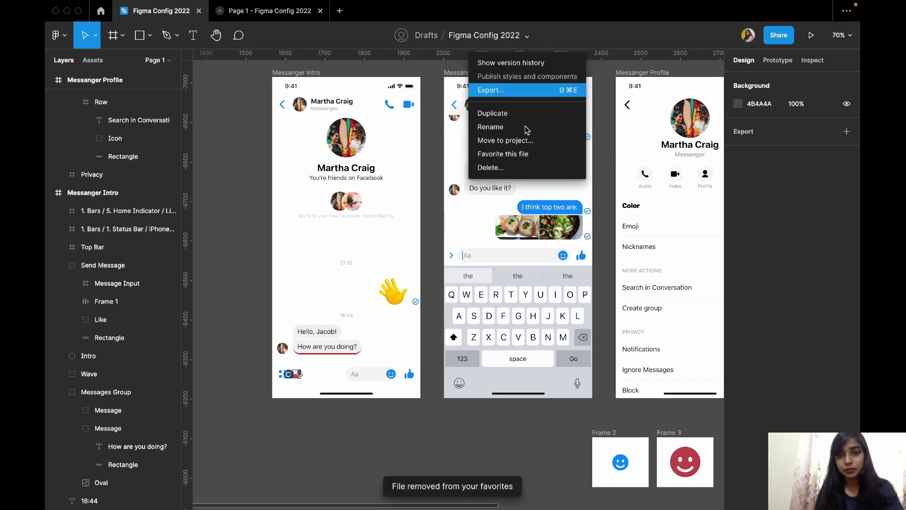
click(506, 160)
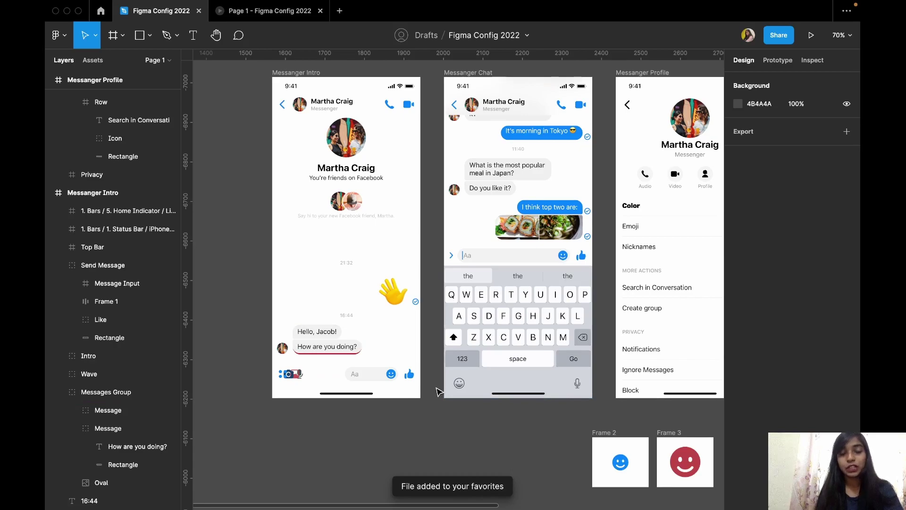
In the file browser, add the Figma Config 2022 - Page 1 prototype and the DQA file to the favorites and remove both again.
click(106, 13)
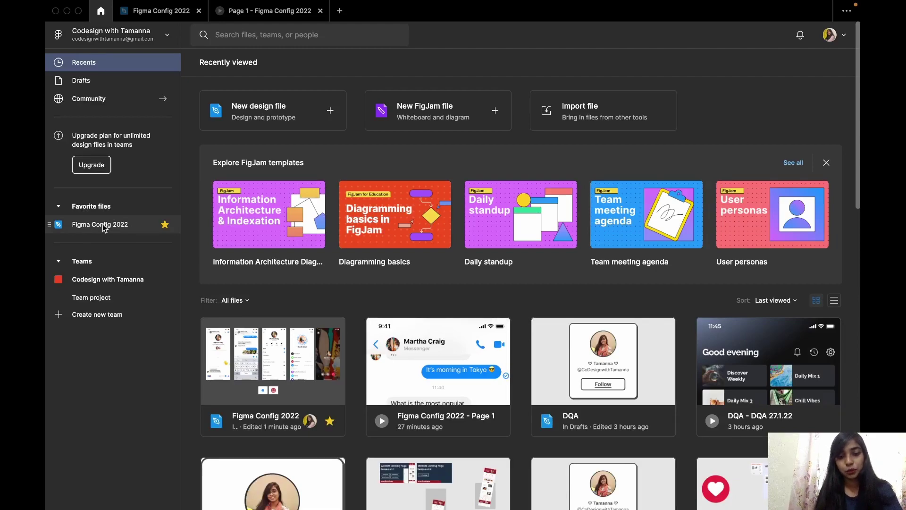
click(494, 420)
click(659, 420)
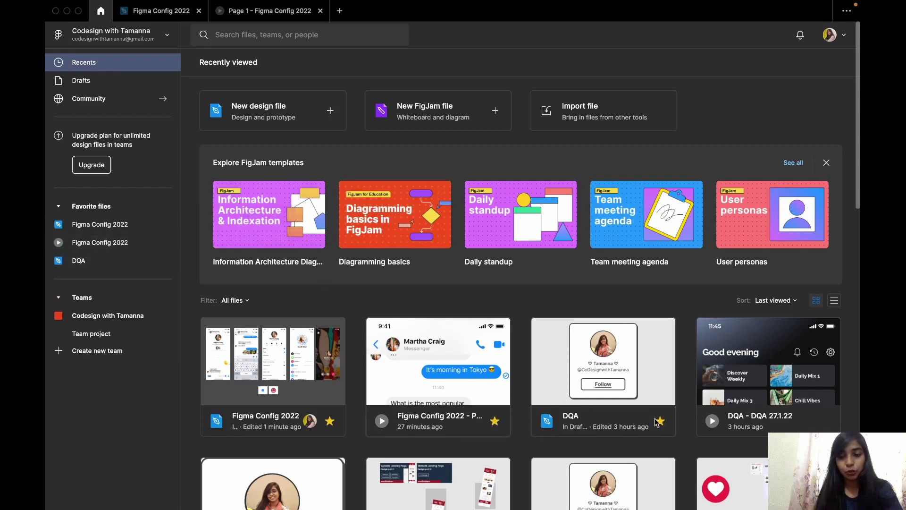
click(659, 420)
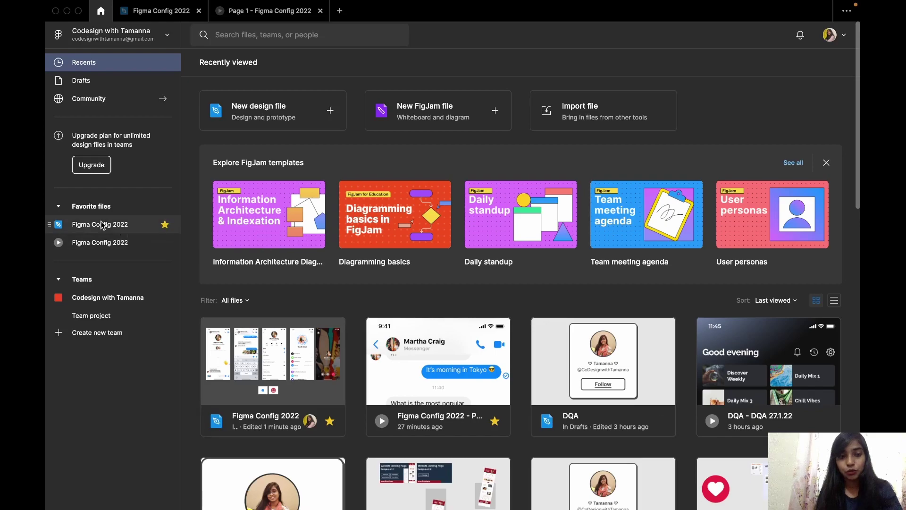
click(165, 242)
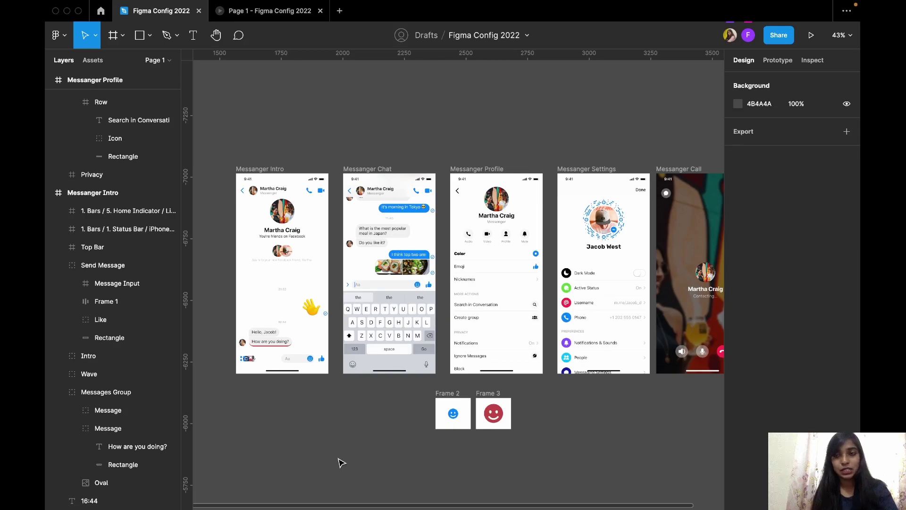
Spotlight yourself in the Figma Config 2022 file and switch to Chrome in full screen to view the same file as a follower.
click(730, 36)
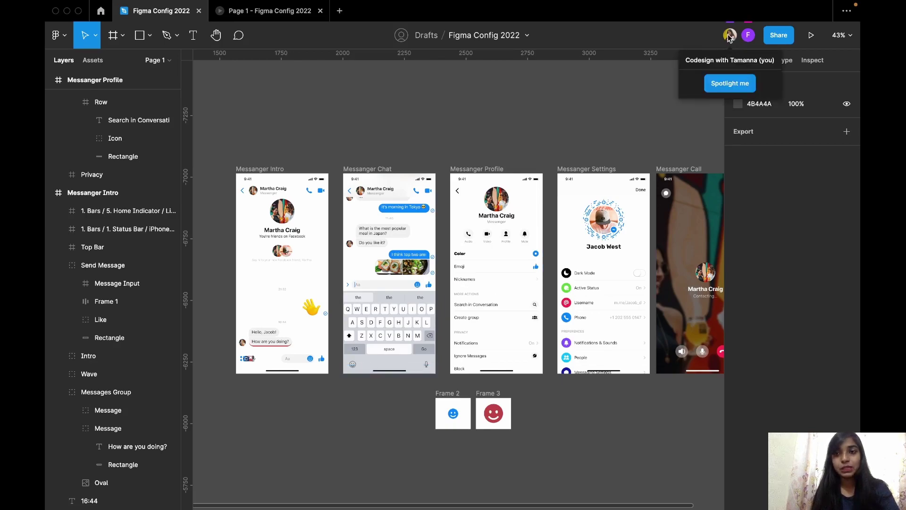
click(739, 83)
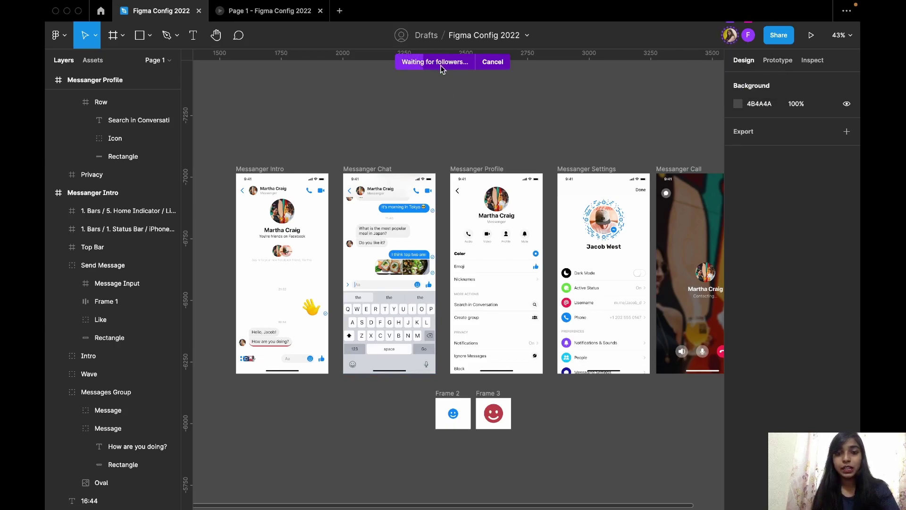
mouse_move(227, 495)
click(177, 495)
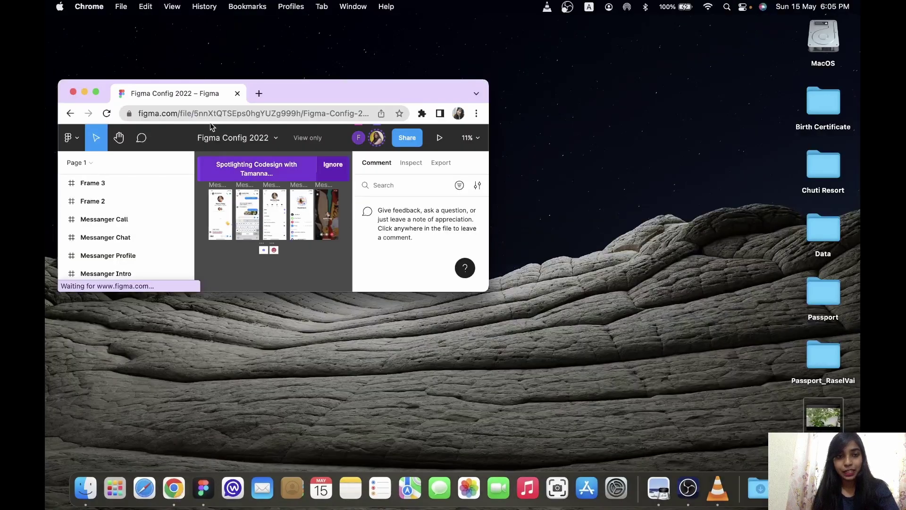
click(96, 91)
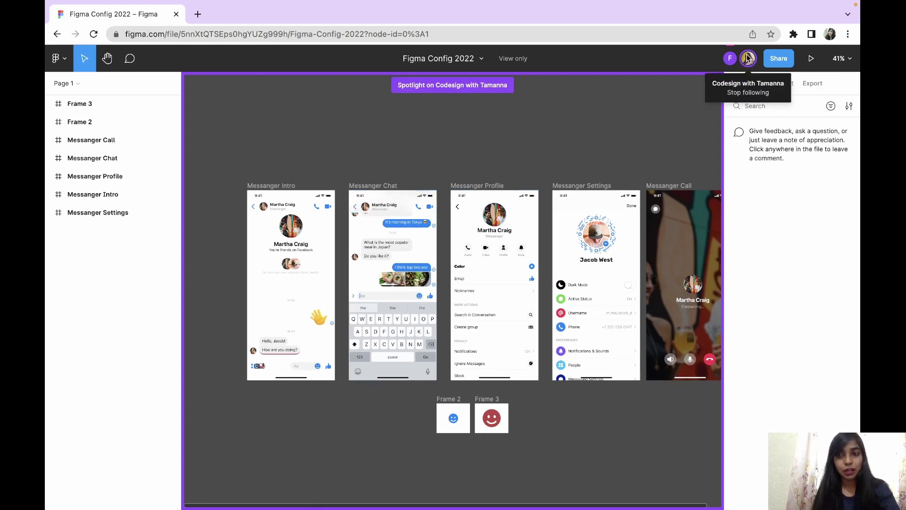
click(743, 97)
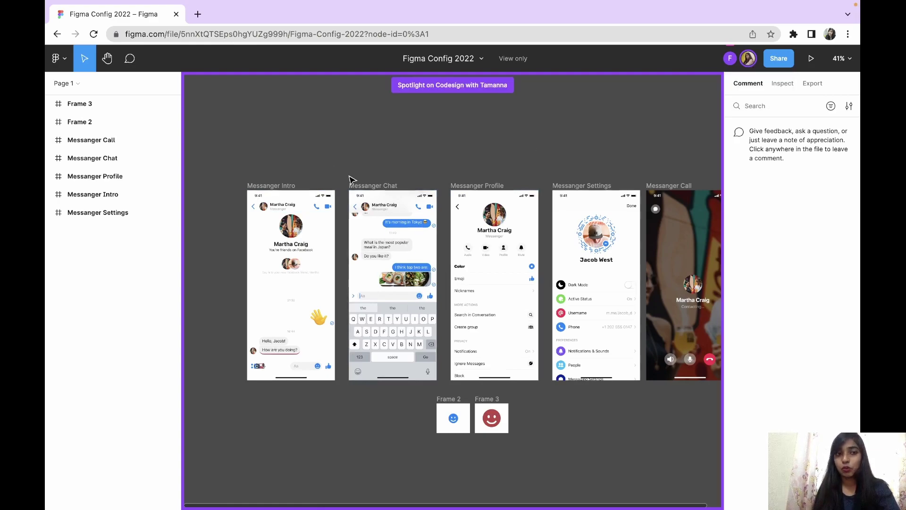
Take Chrome and the Figma desktop app out of full screen and place the Figma window beside the Chrome window.
mouse_move(48, 3)
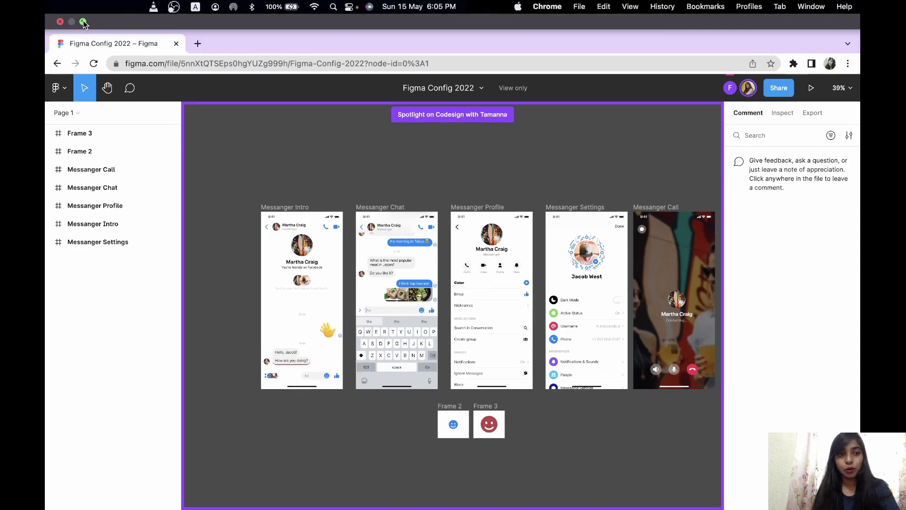
click(83, 22)
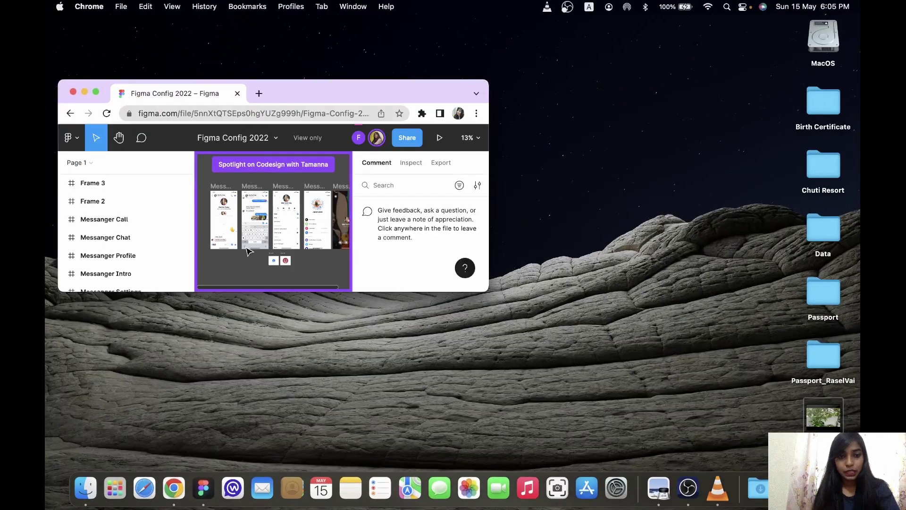
click(203, 488)
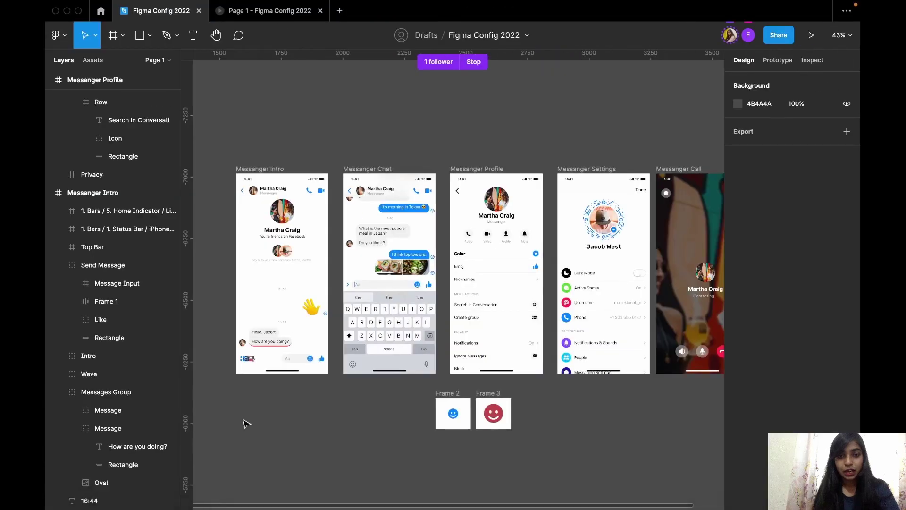
click(78, 10)
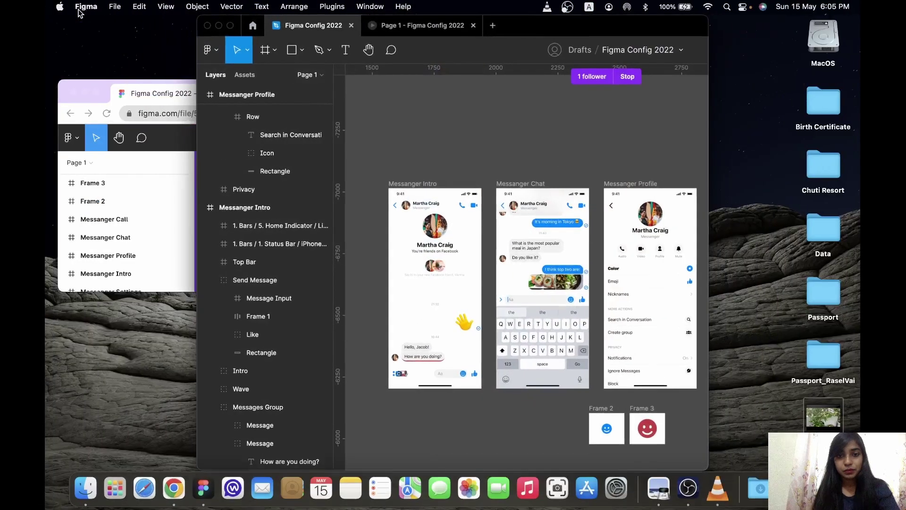
drag(517, 30, 685, 40)
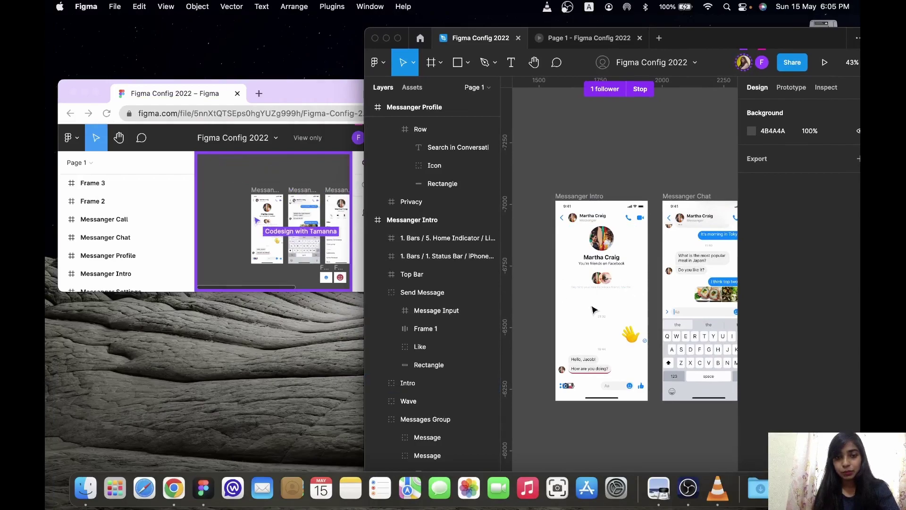
Pan across the Messanger frames in the Figma desktop app and compare the follower's spotlight view in Chrome.
scroll(590, 311, right, 5)
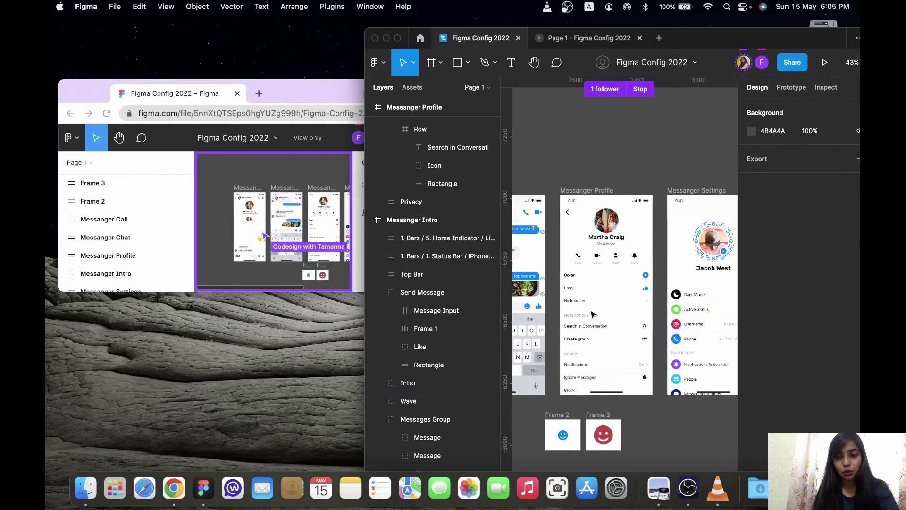
scroll(613, 318, right, 6)
scroll(647, 326, left, 5)
scroll(648, 325, left, 5)
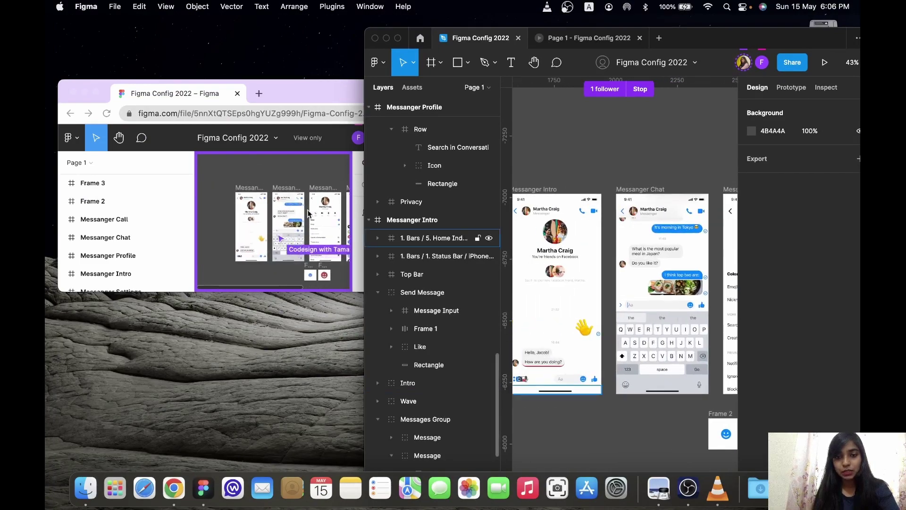
scroll(598, 305, right, 10)
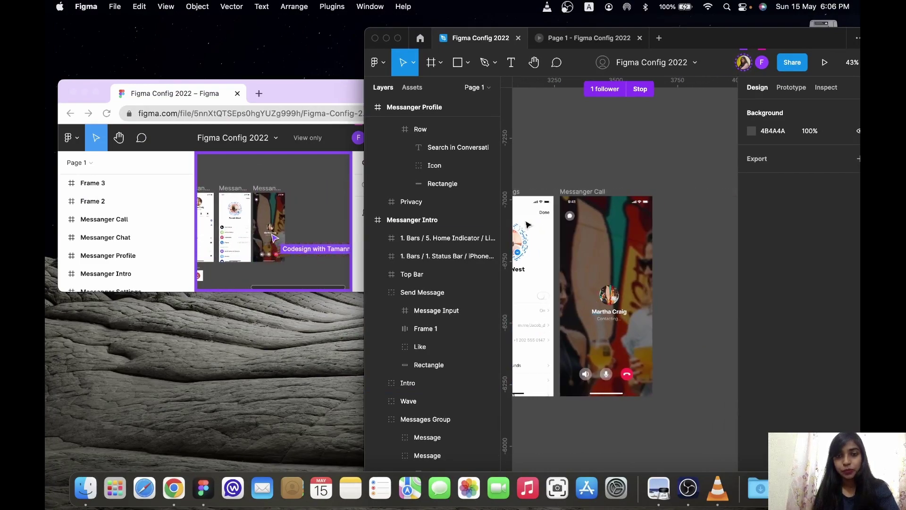
Return the Figma desktop window to full screen and stop the spotlight session in the Figma Config 2022 file.
click(398, 38)
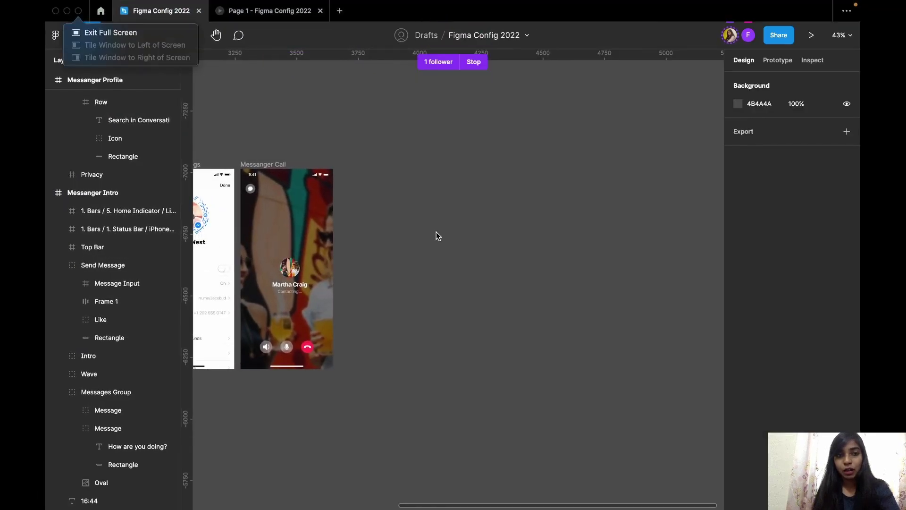
scroll(325, 157, left, 10)
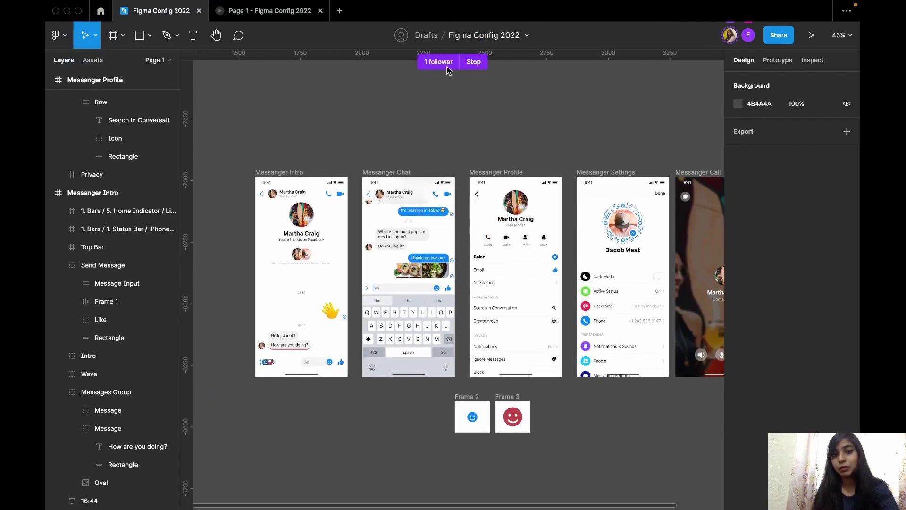
click(476, 66)
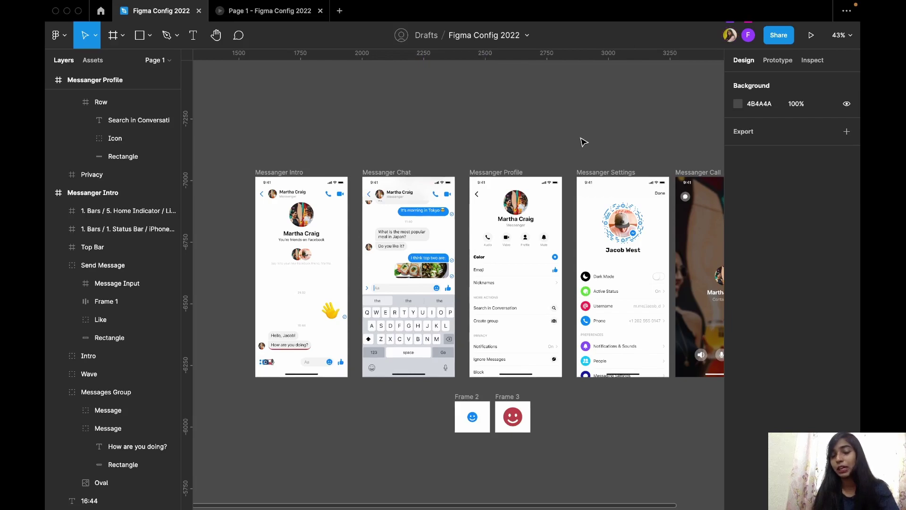
Show the spotlight option for your own avatar and dismiss it without starting a spotlight.
scroll(582, 206, down, 1)
scroll(582, 206, right, 2)
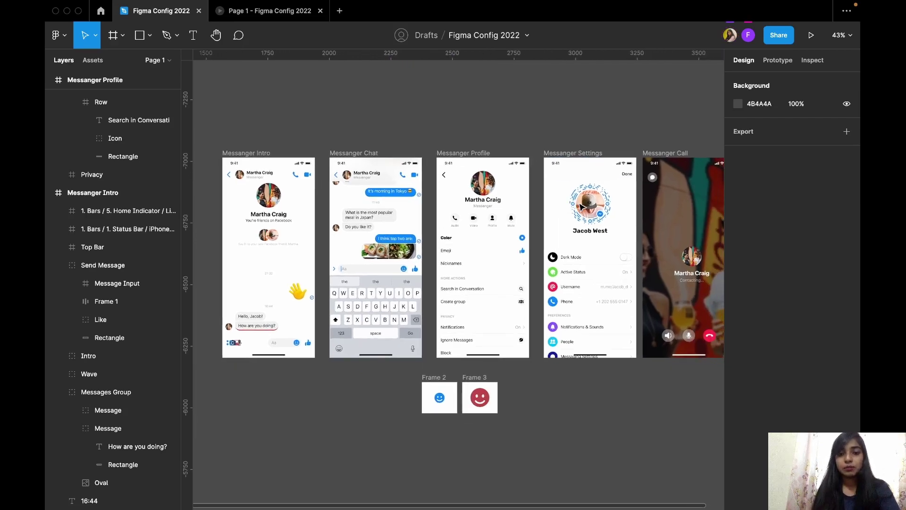
click(730, 36)
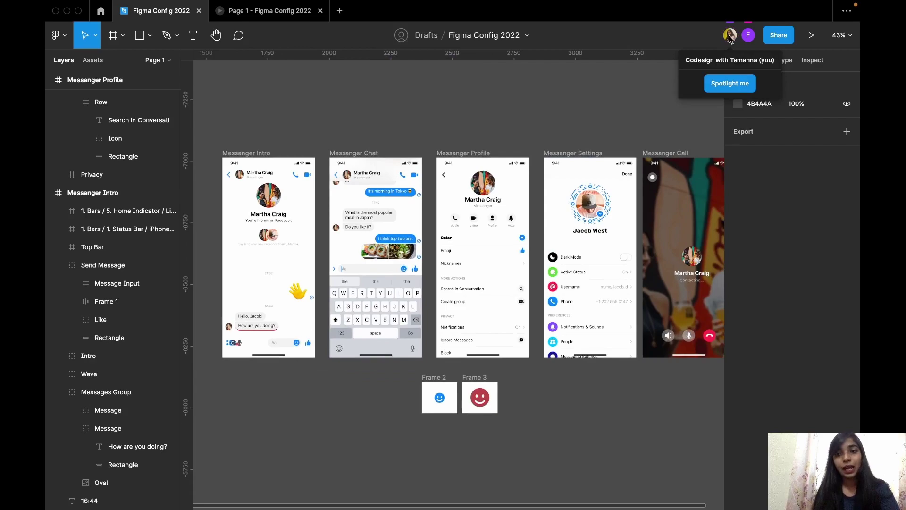
click(566, 185)
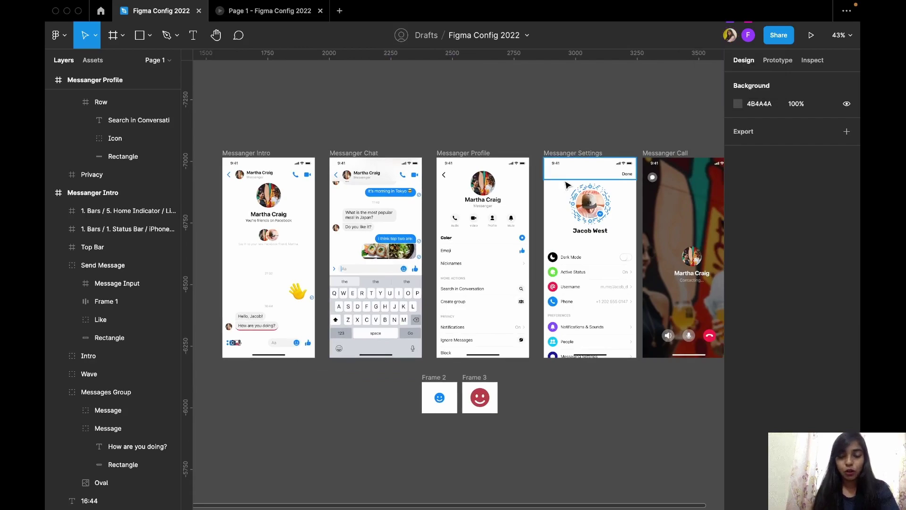